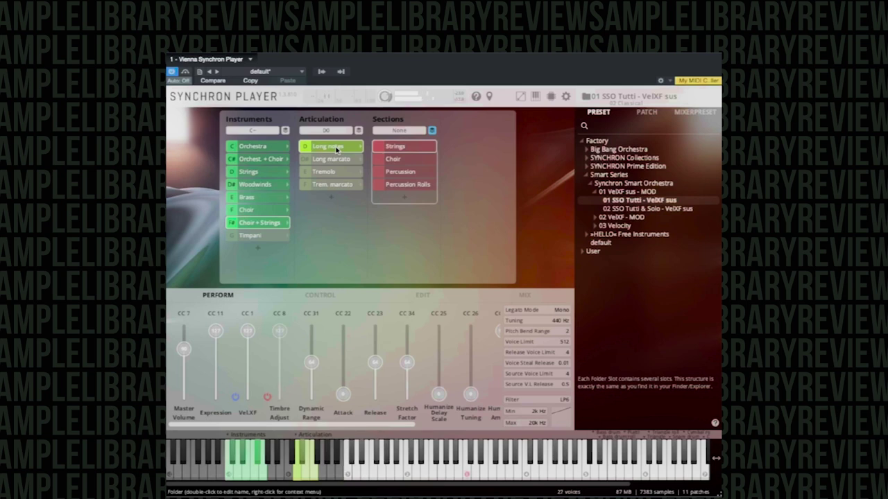
key("Down")
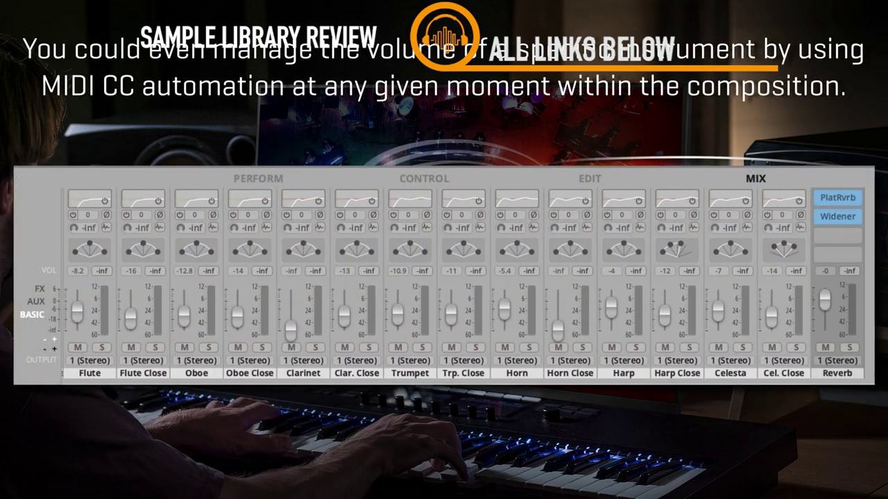
right_click(399, 319)
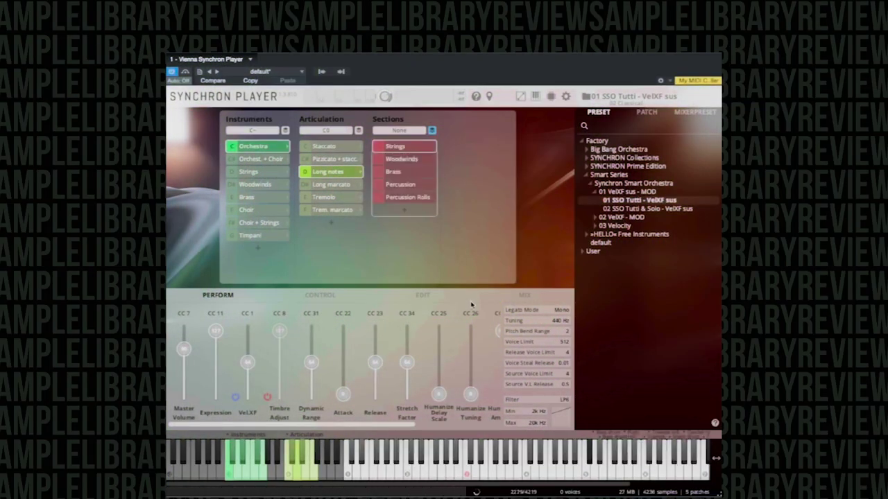
left_click(435, 476)
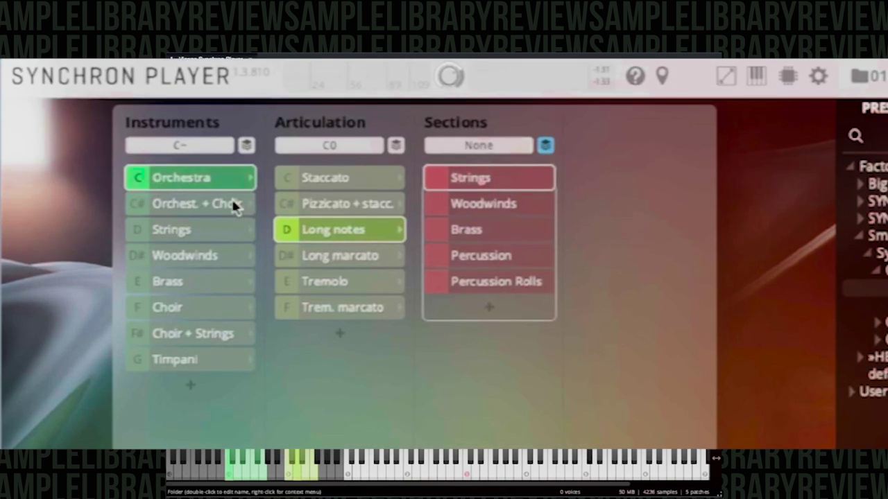
Browse the articulations and sections of each instrument group in turn, from Orchest. + Choir down to Timpani
left_click(234, 206)
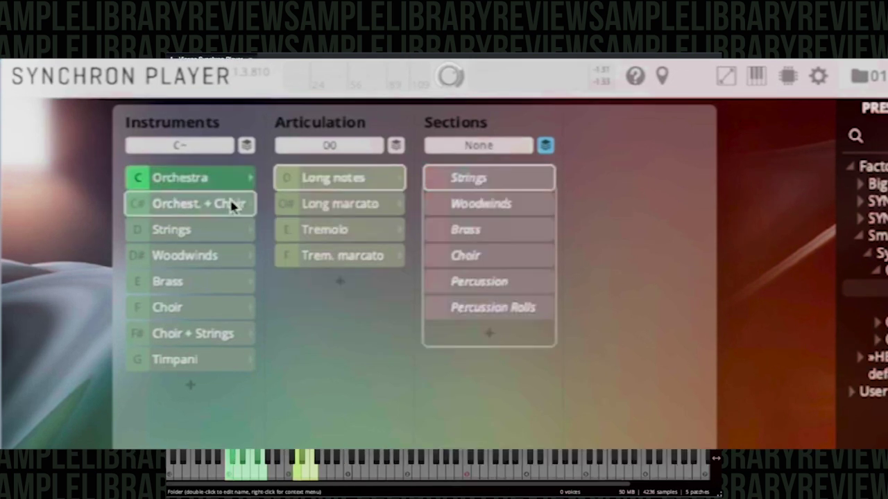
left_click(219, 231)
left_click(210, 257)
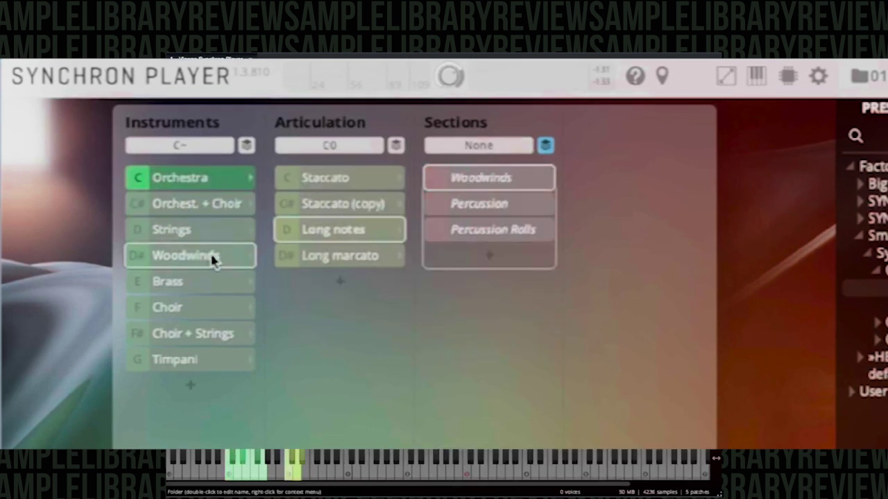
left_click(196, 290)
left_click(197, 309)
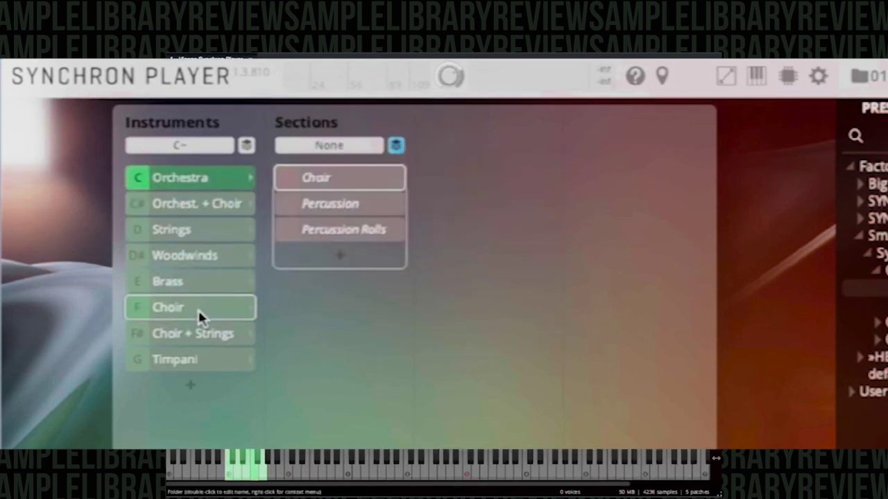
left_click(208, 336)
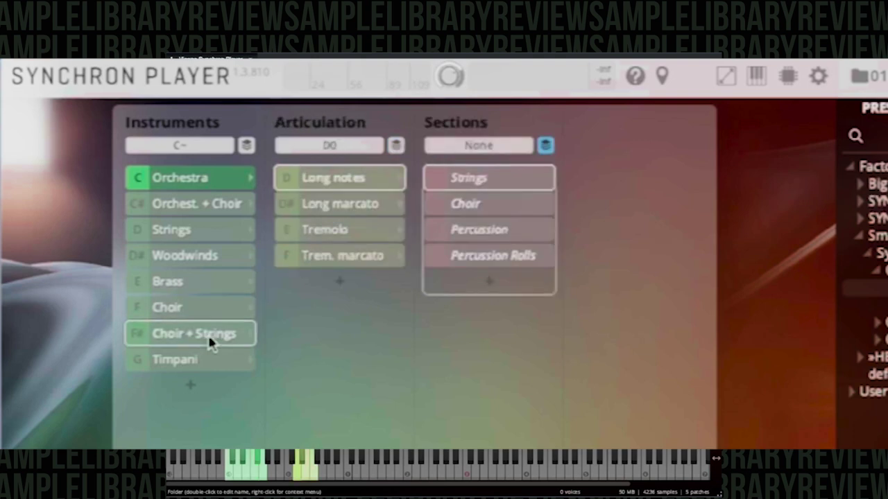
left_click(195, 363)
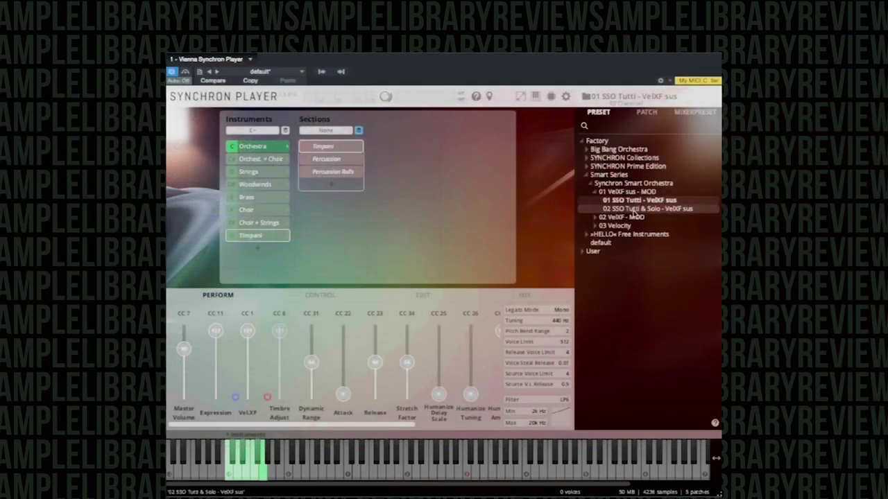
Compare the Orchestra group's articulations with those of Strings, ending with Orchestra selected
left_click(250, 146)
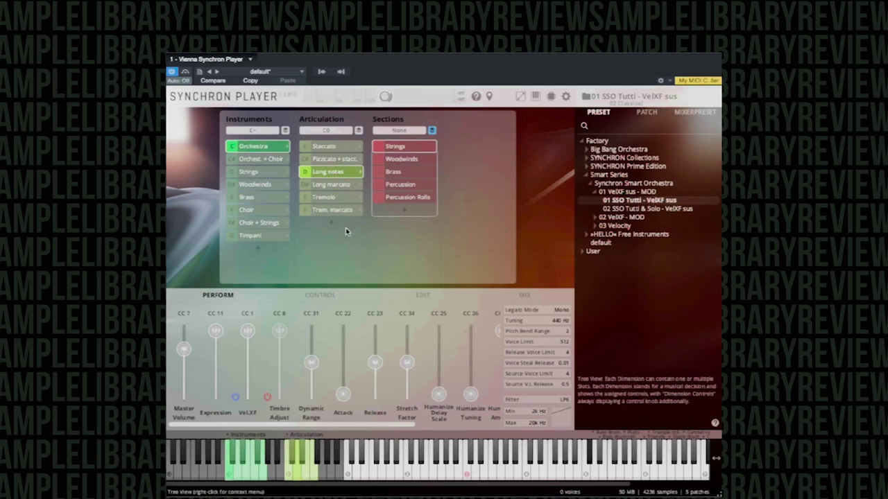
left_click(257, 171)
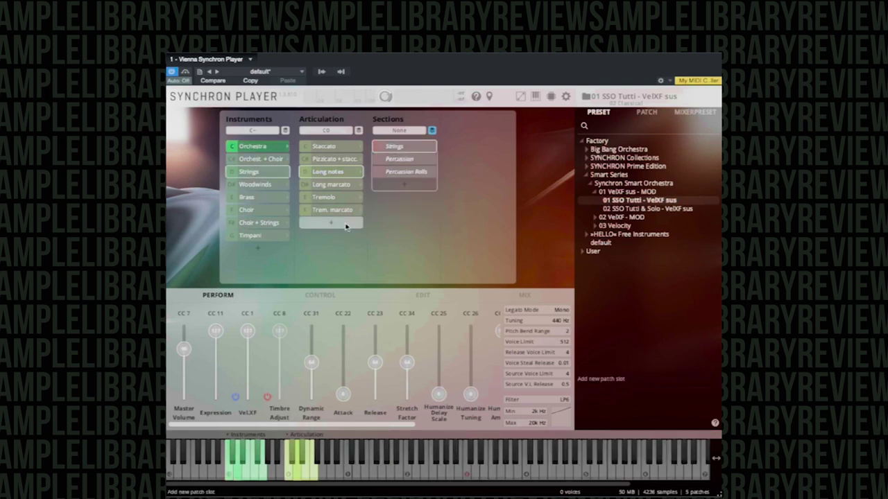
left_click(261, 147)
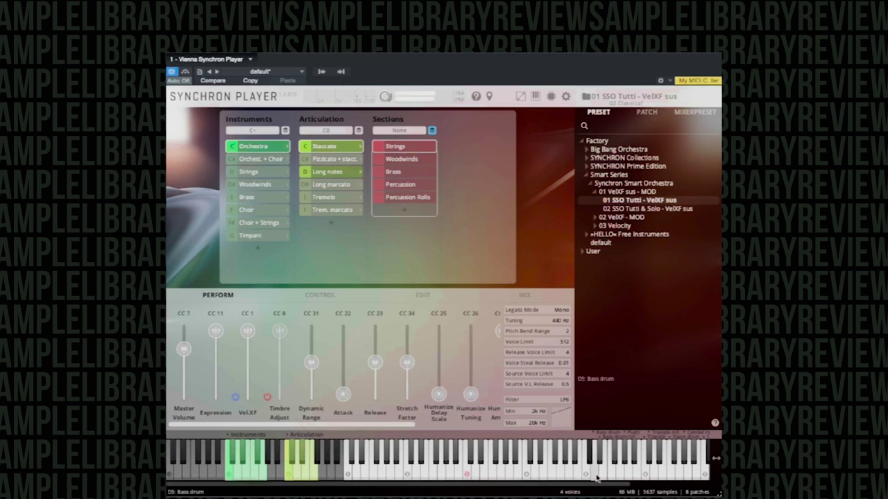
Audition the percussion sounds mapped to the upper keys, including Snare drums a4 and Snare drums a4 roll
left_click(620, 475)
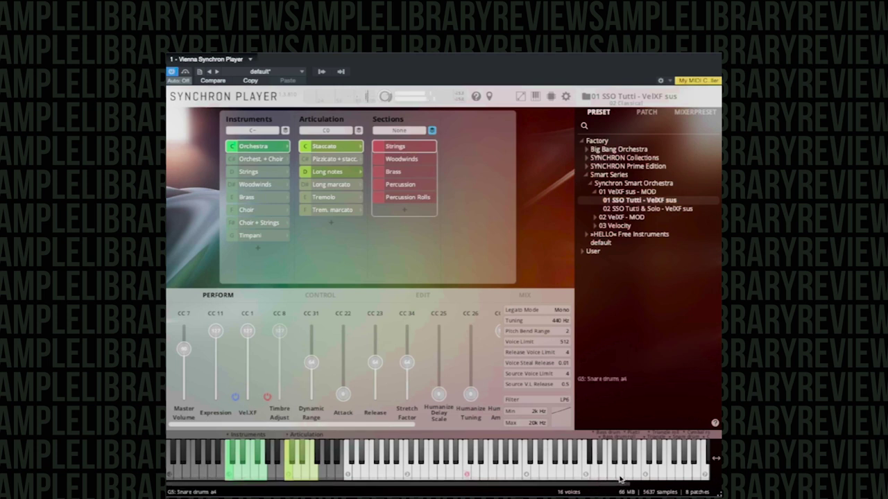
left_click(628, 478)
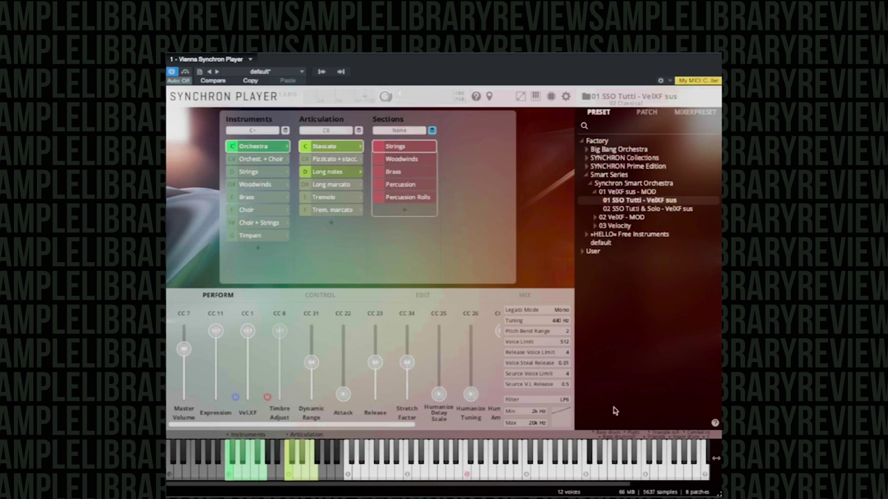
left_click(662, 467)
left_click(688, 464)
left_click(680, 464)
left_click(646, 456)
left_click(615, 458)
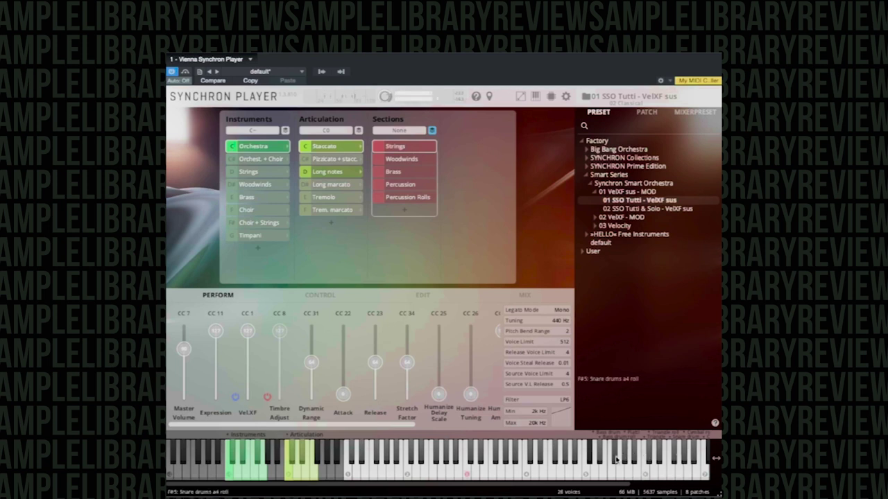
left_click(615, 457)
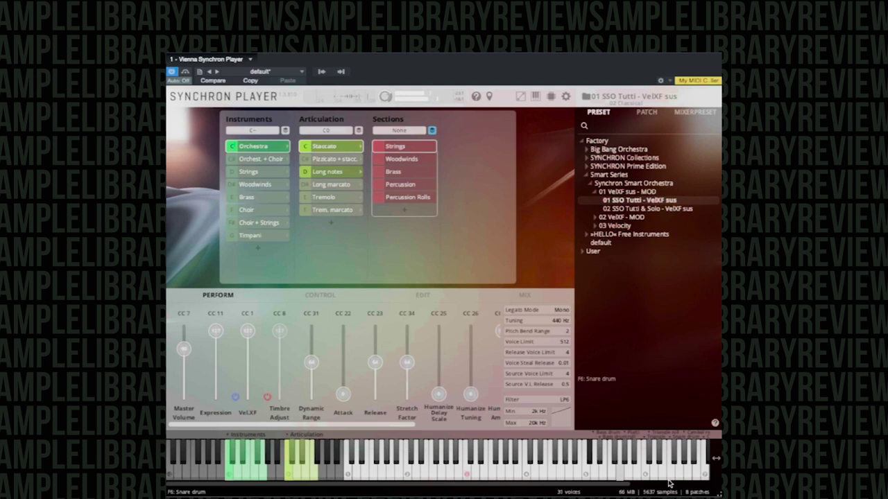
Switch the Orchestra between the Pizzicato + stacc. and Staccato articulations, ending on Pizzicato + stacc
left_click(331, 160)
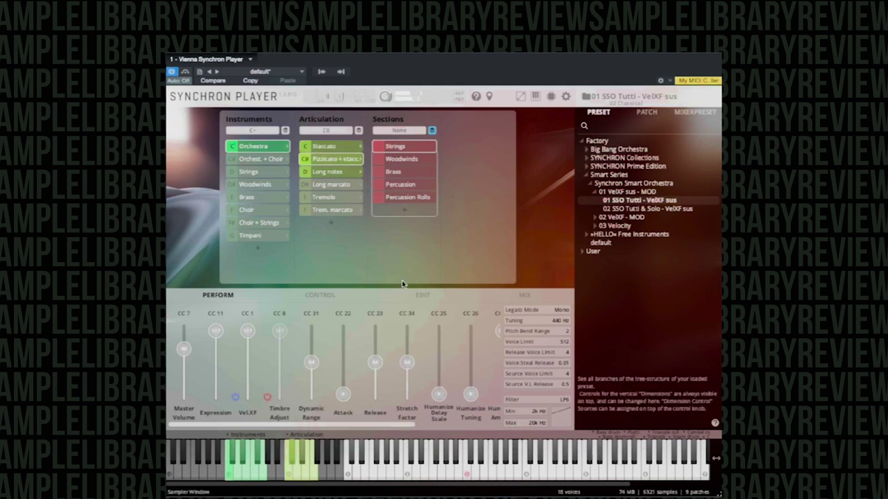
left_click(336, 146)
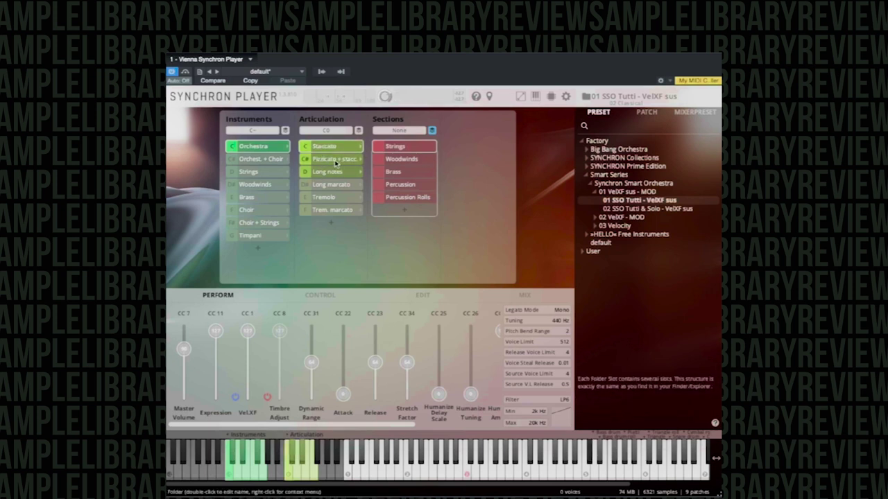
left_click(335, 160)
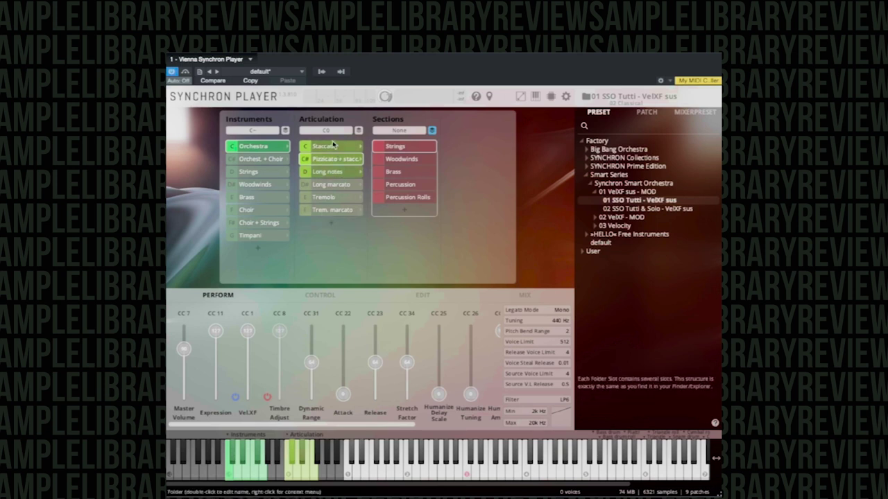
Play several notes on the virtual keyboard to audition the Orchestra's Pizzicato + stacc. articulation
left_click(416, 466)
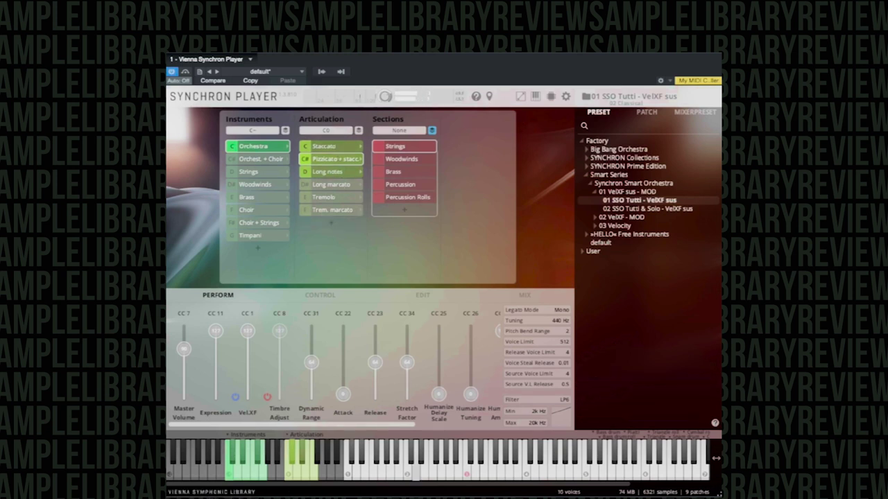
left_click(515, 454)
left_click(501, 469)
left_click(516, 451)
left_click(500, 466)
left_click(481, 450)
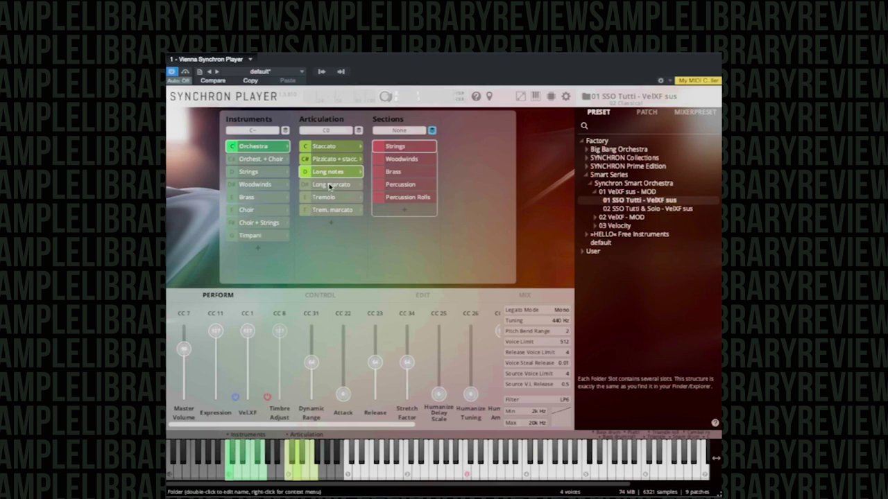
Audition the Orchestra's Long marcato articulation with its Marcato and Long notes attacks, plus the Tremolo and Trem. marcato articulations
left_click(330, 185)
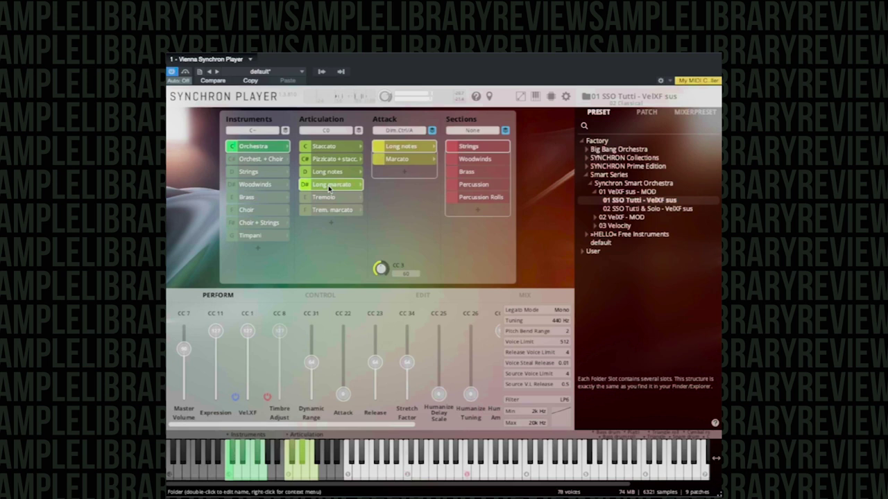
left_click(407, 161)
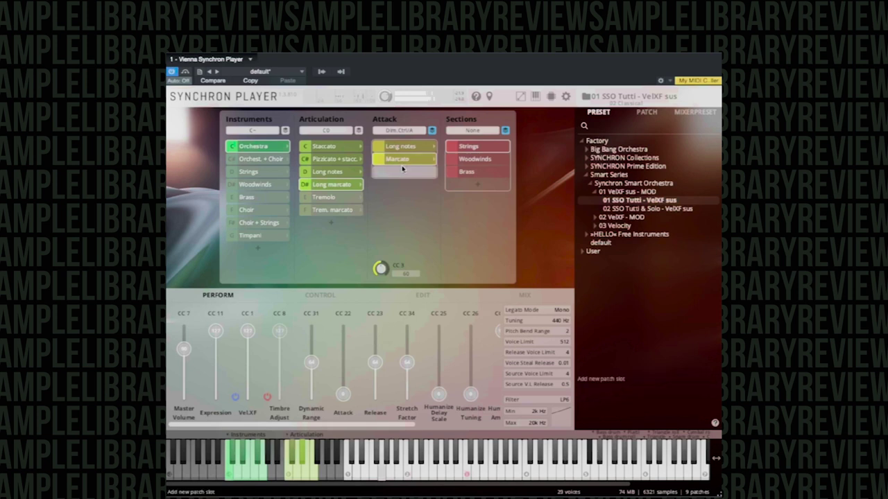
left_click(409, 148)
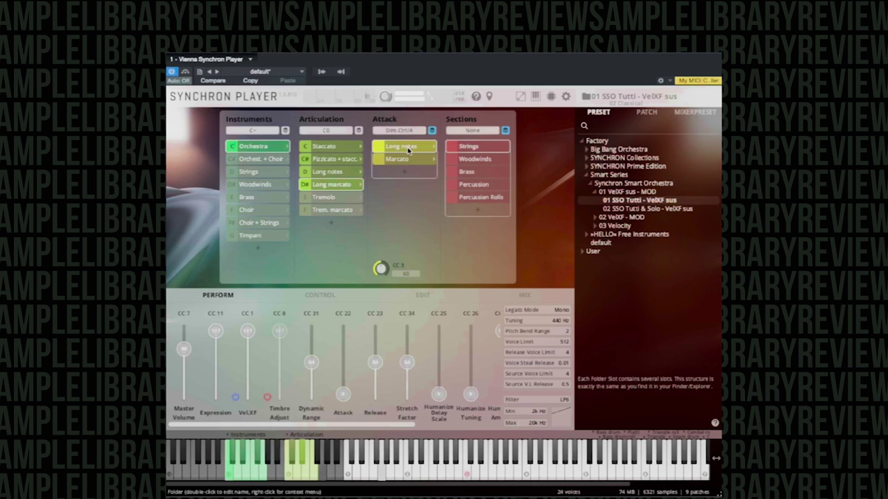
left_click(411, 161)
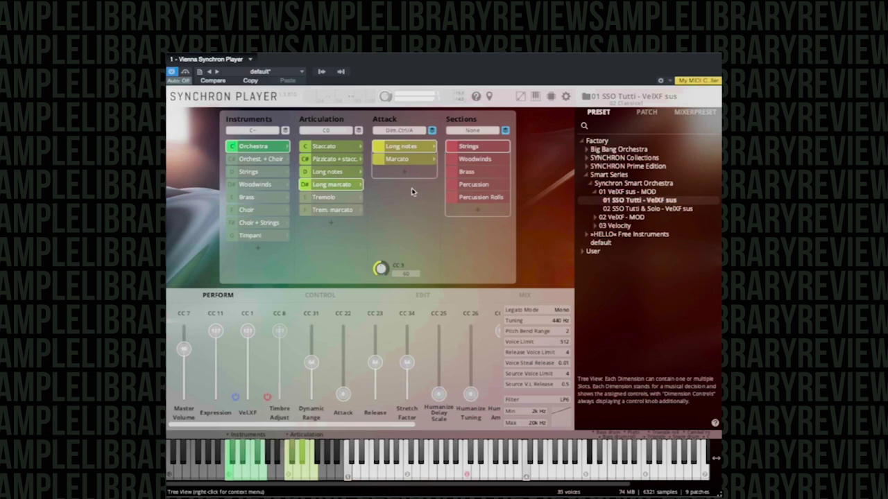
left_click(325, 198)
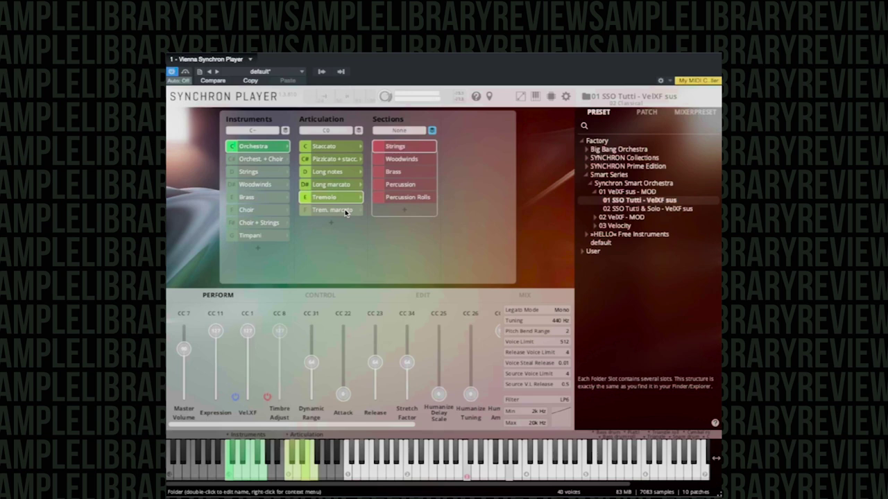
left_click(345, 210)
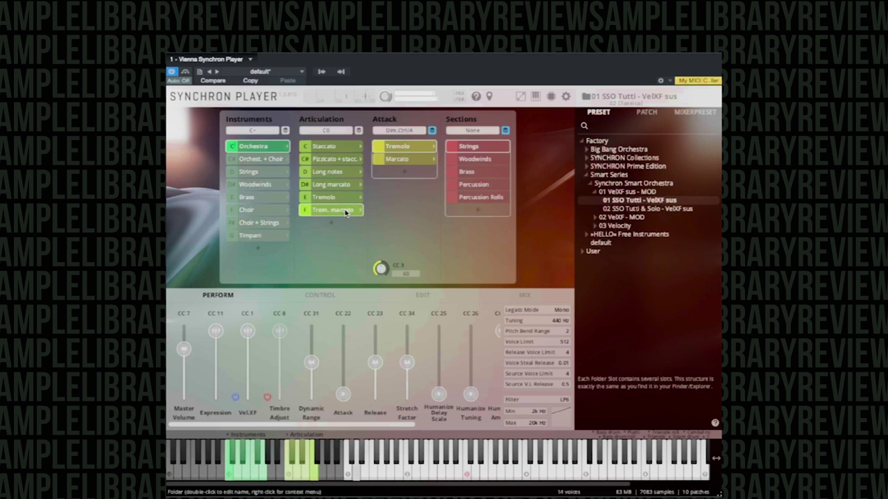
Switch to the Orchest. + Choir group and audition its Tremolo and Trem. marcato articulations
left_click(277, 160)
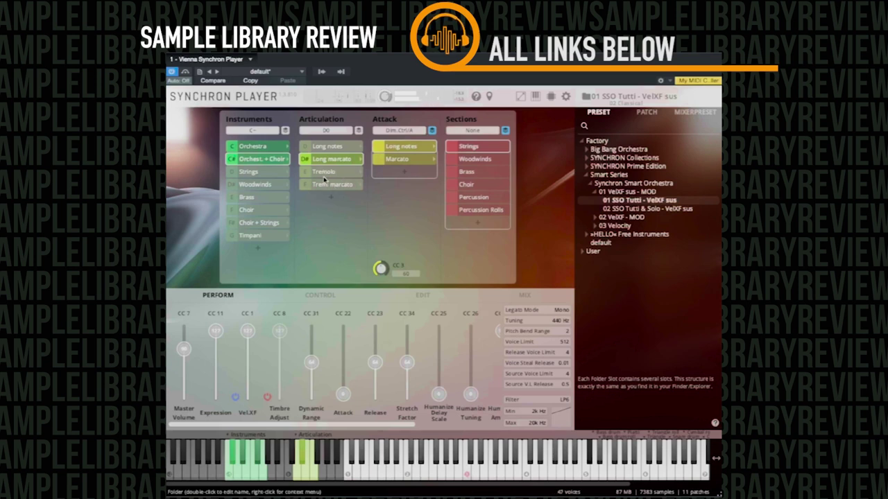
double_click(324, 174)
key("Return")
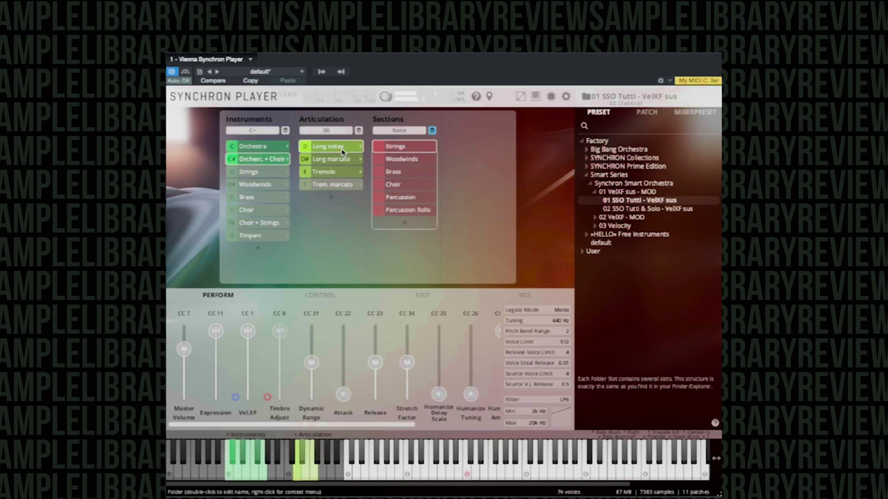
left_click(331, 184)
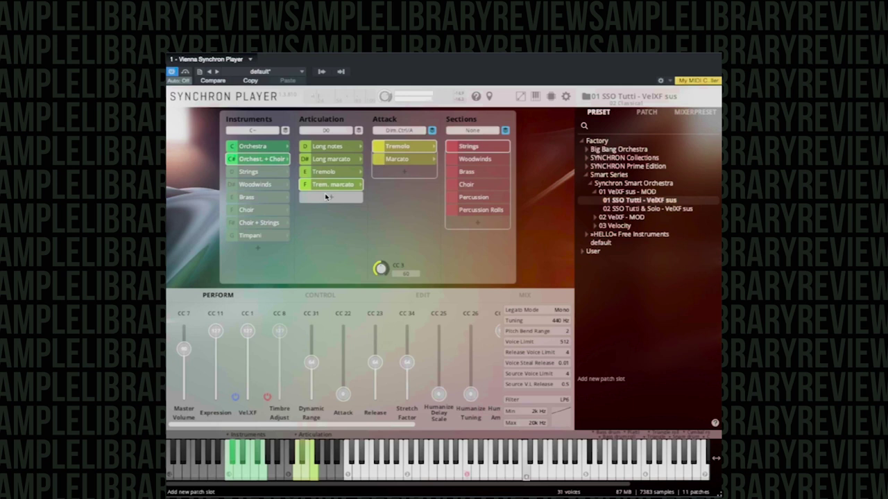
Switch to the Strings group and audition its Staccato, Pizzicato + stacc., Long notes, Long marcato and Tremolo articulations
left_click(272, 172)
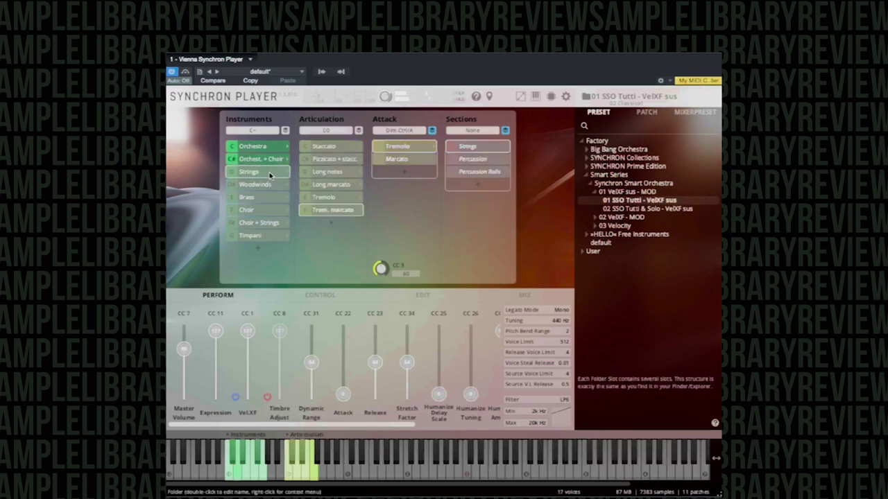
left_click(333, 147)
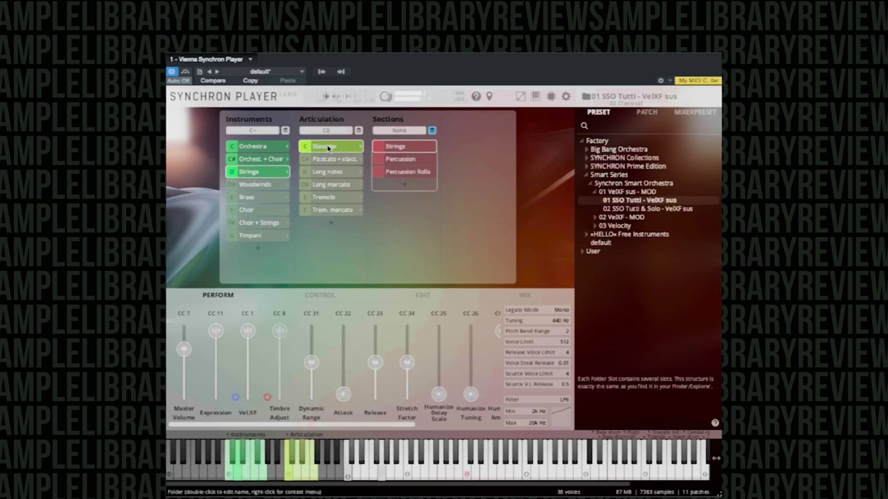
left_click(329, 160)
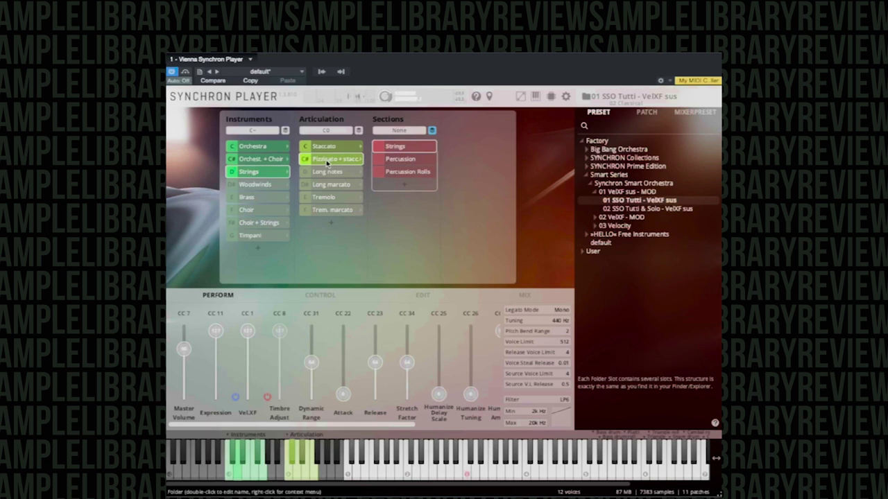
left_click(326, 172)
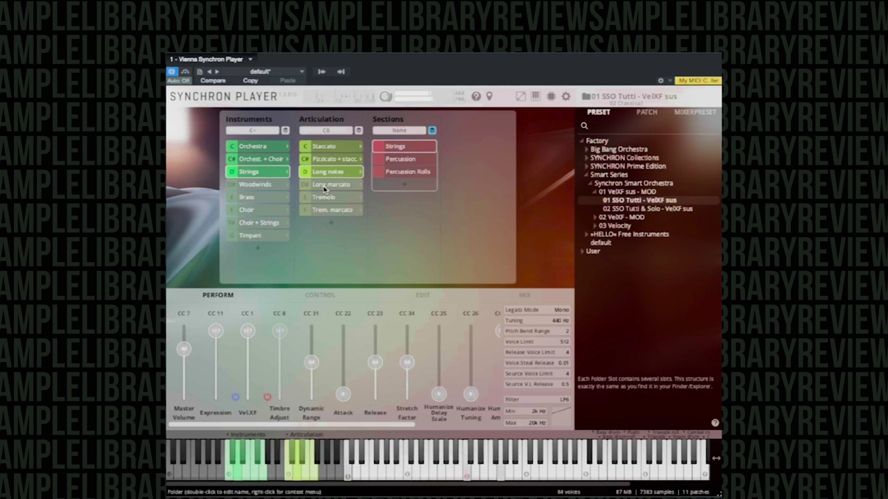
left_click(326, 186)
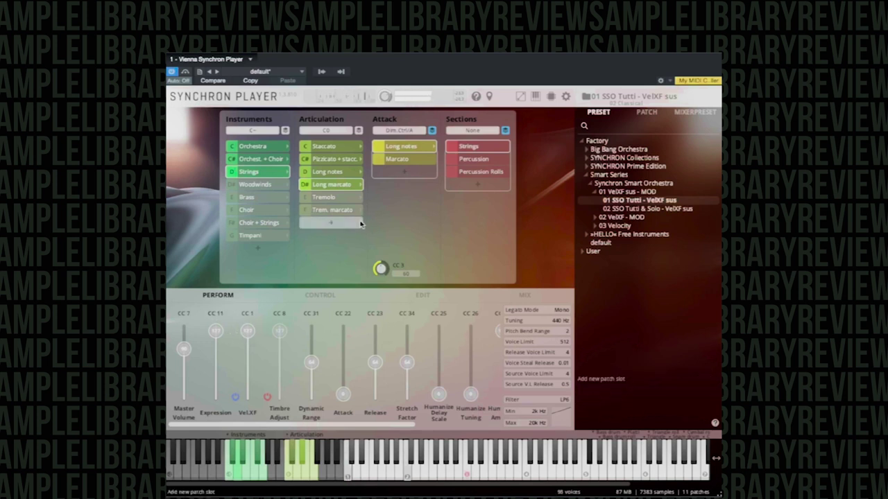
left_click(338, 200)
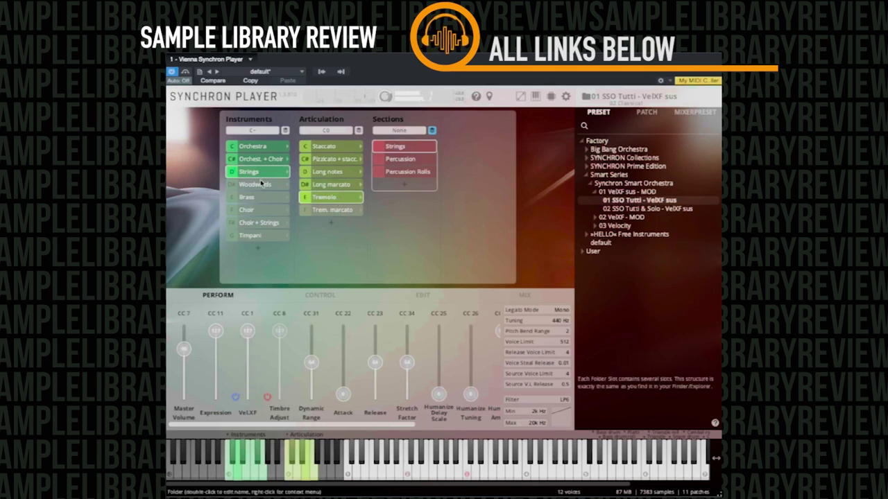
Audition the Strings group's Trem. marcato articulation, including its Marcato attack
left_click(332, 209)
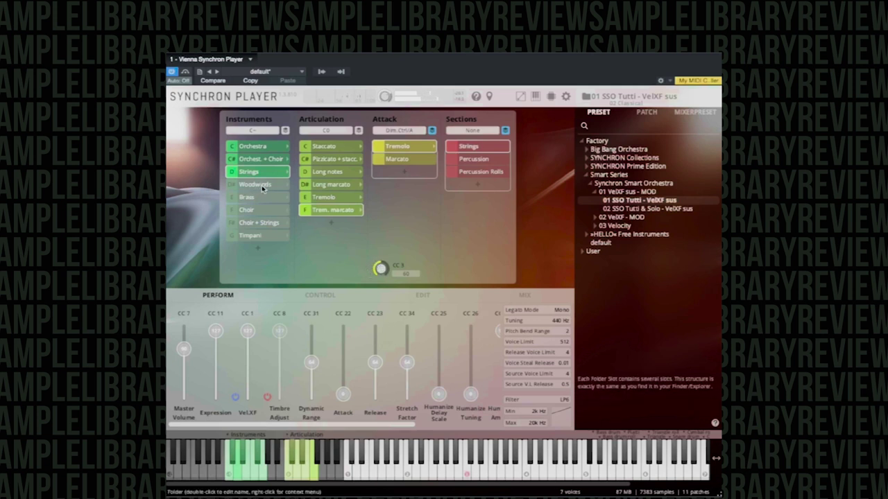
left_click(392, 159)
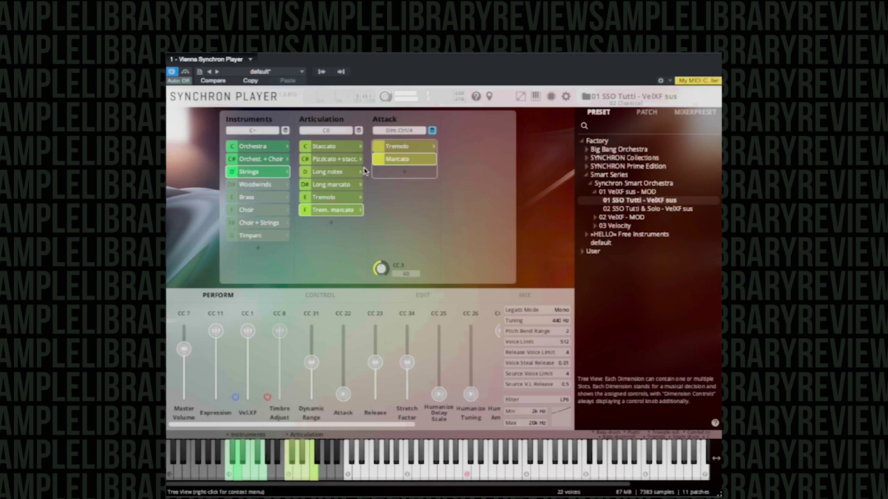
Switch to the Woodwinds group and audition its Staccato, Long notes and Long marcato articulations, returning to Staccato
left_click(268, 186)
left_click(335, 146)
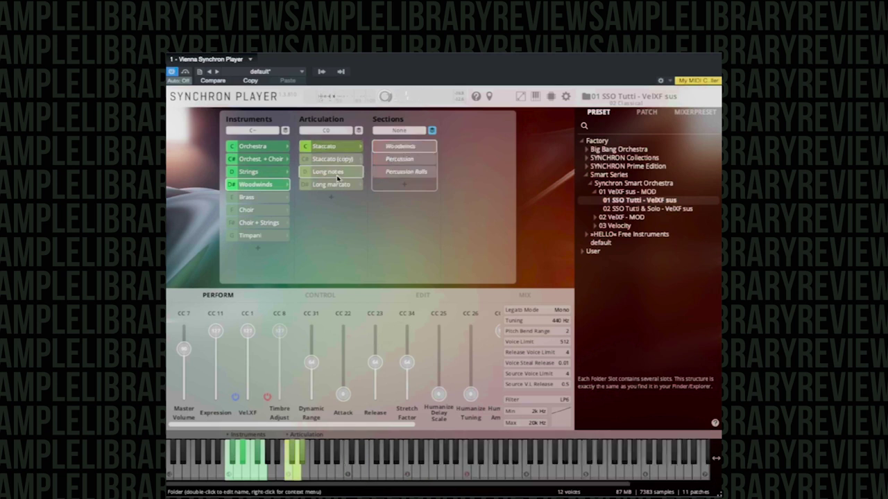
left_click(338, 178)
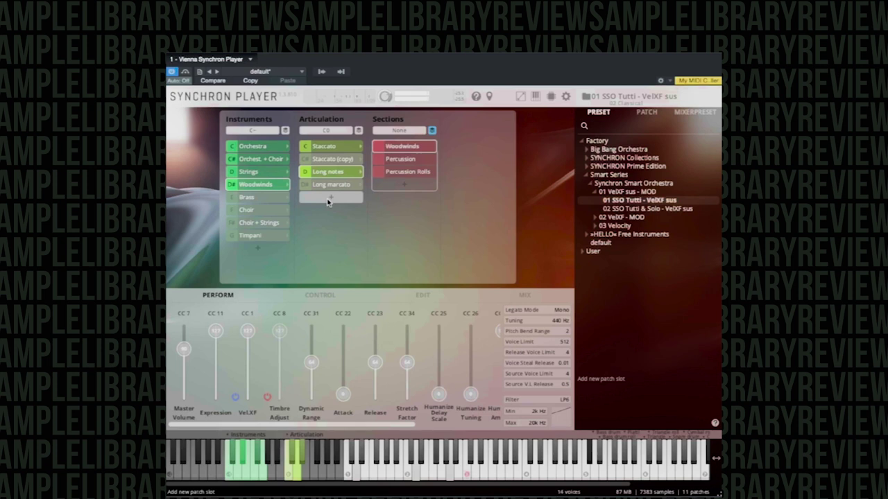
left_click(329, 185)
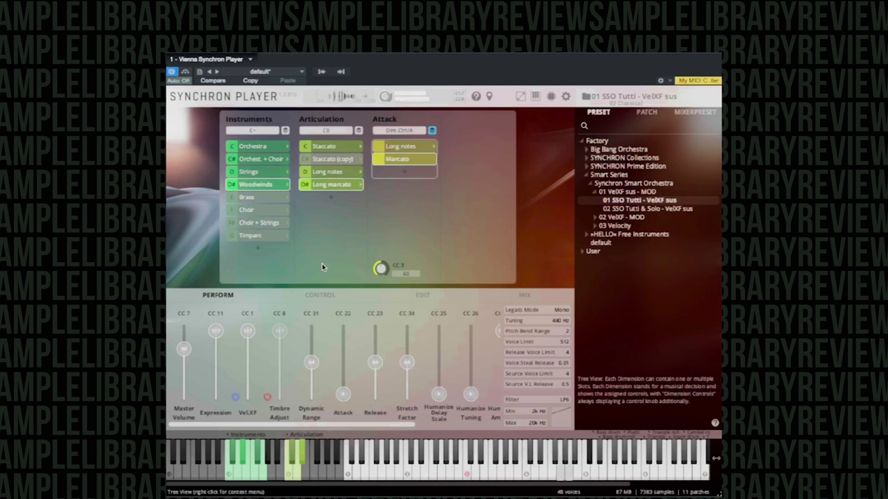
left_click(348, 148)
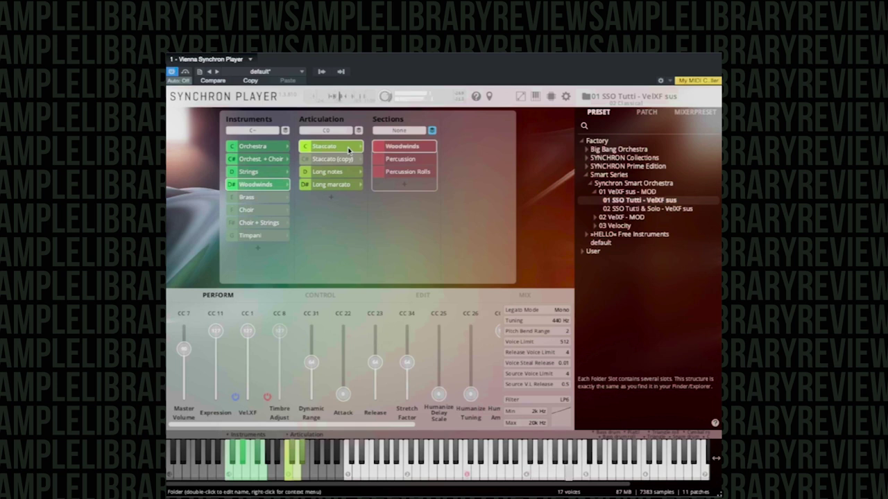
Switch to the Brass group and audition its Long notes and Long marcato articulations, returning to Long notes
left_click(258, 199)
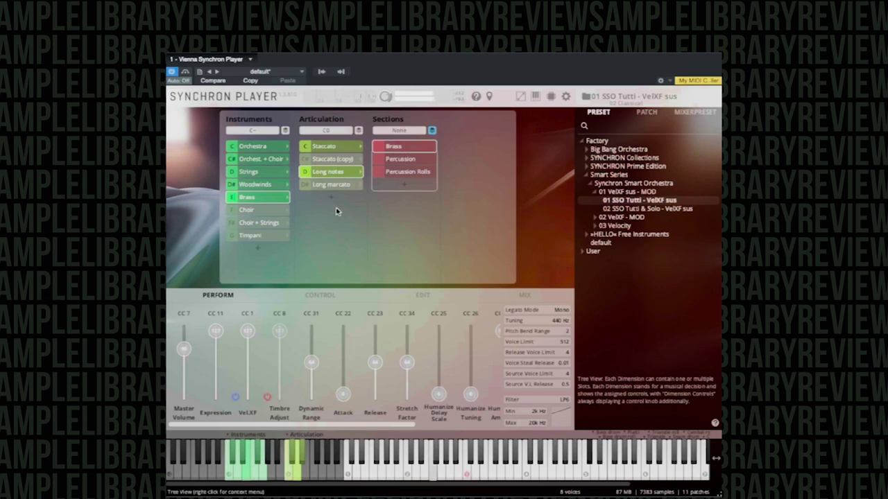
left_click(338, 184)
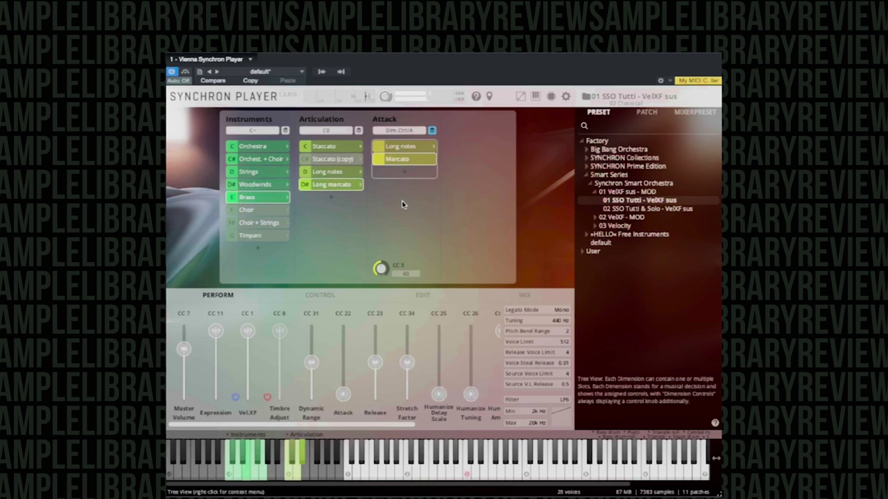
left_click(328, 178)
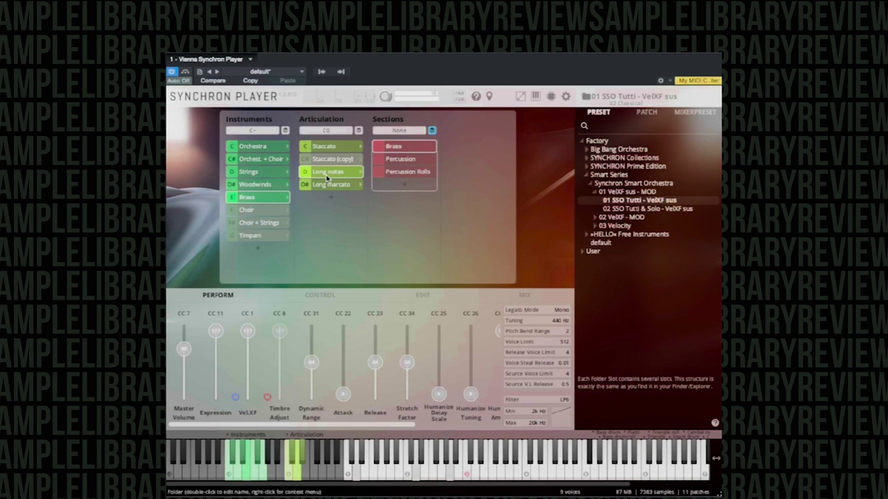
Audition the Choir group's Choir section, followed by the Choir + Strings group
left_click(251, 210)
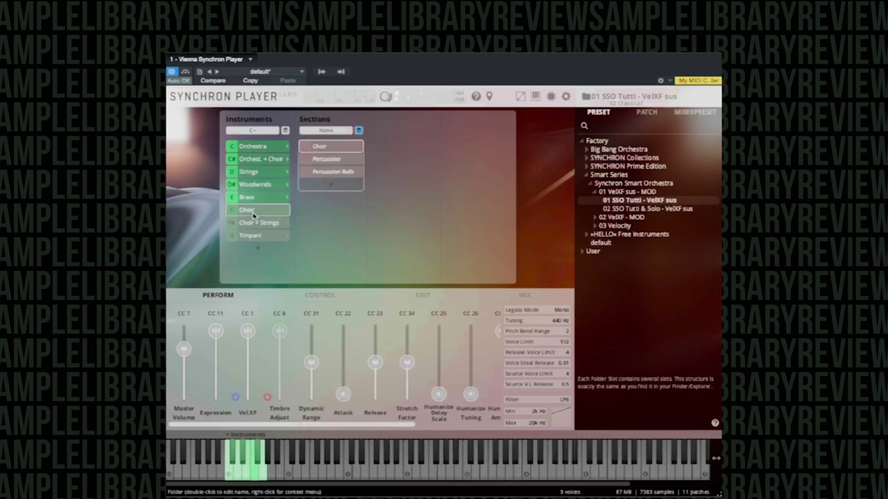
left_click(324, 149)
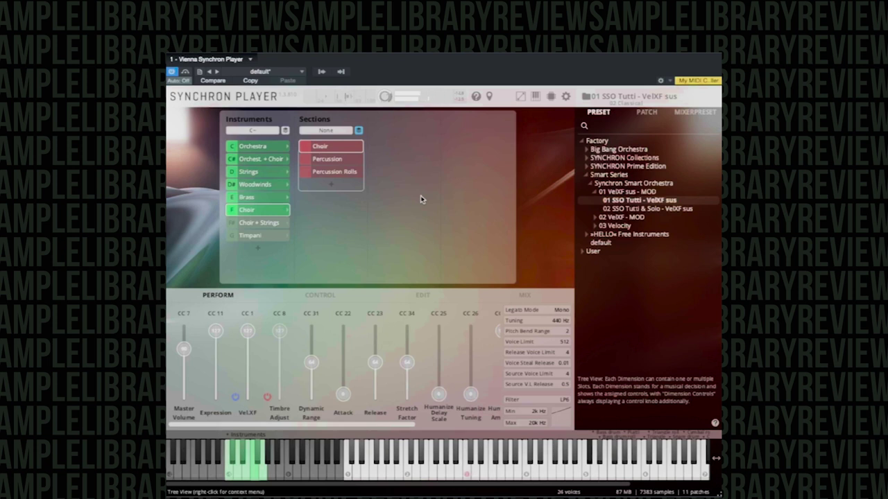
left_click(261, 222)
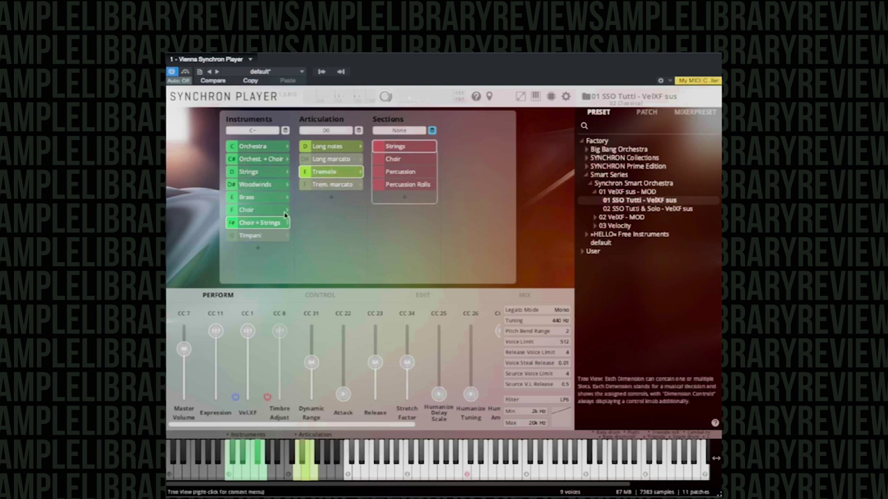
Switch to the Timpani group, select the Percussion Rolls section and audition the Piatti, Tam-tam roll, Triangle and Tambourine roll notes
left_click(247, 236)
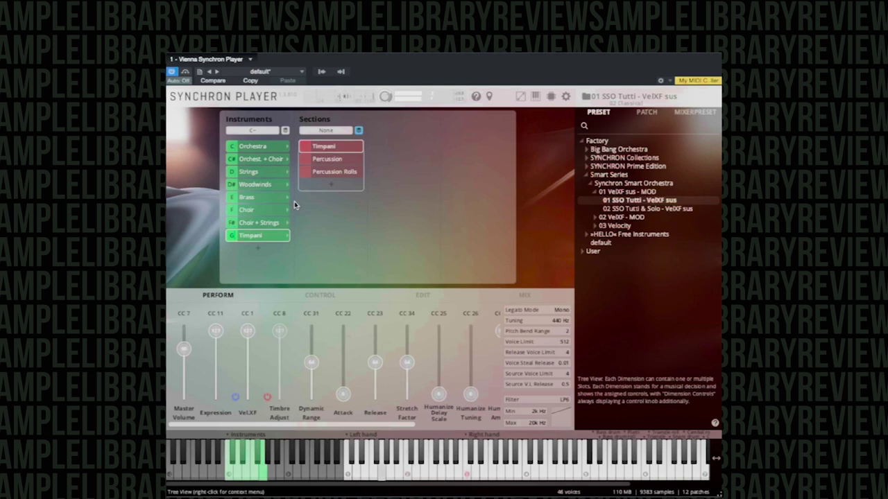
left_click(338, 175)
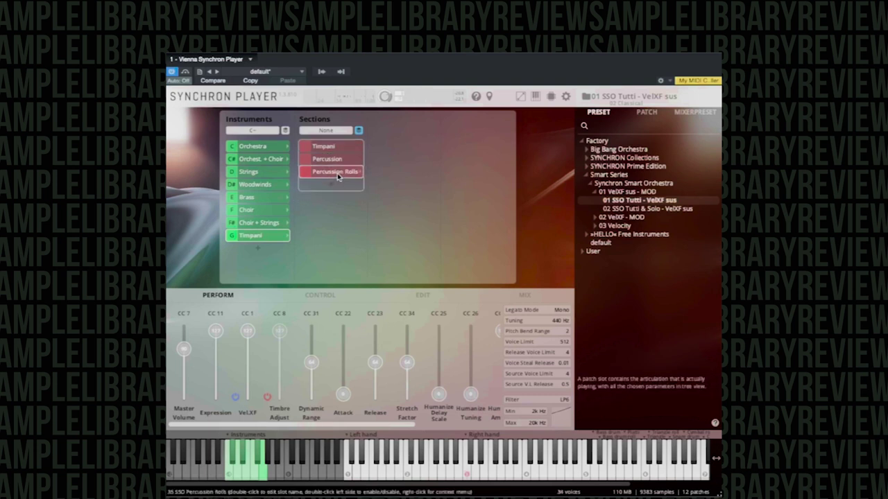
left_click(614, 455)
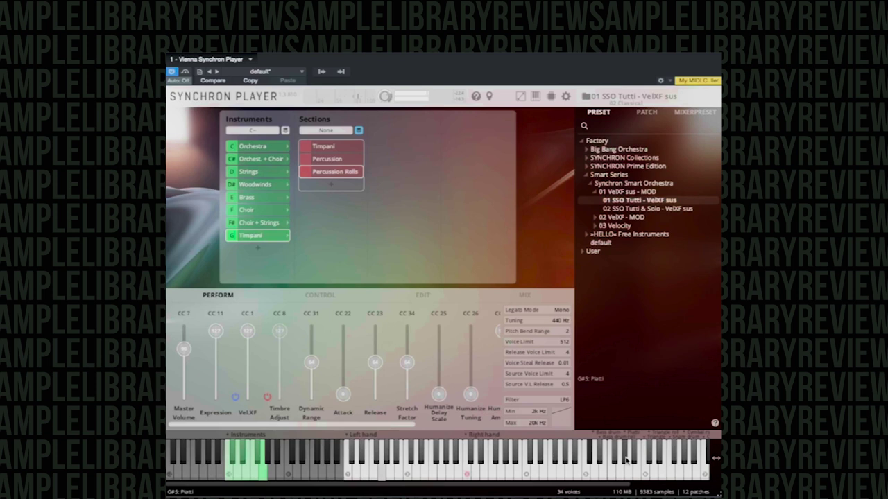
left_click(634, 456)
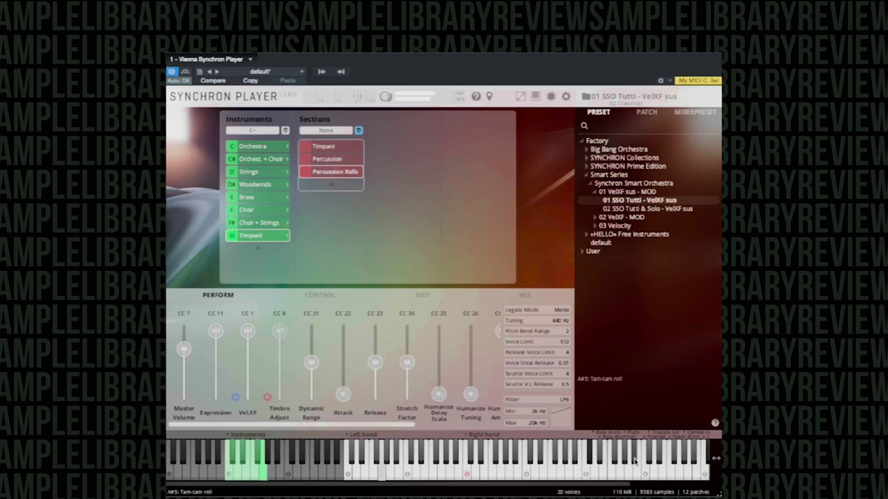
left_click(650, 460)
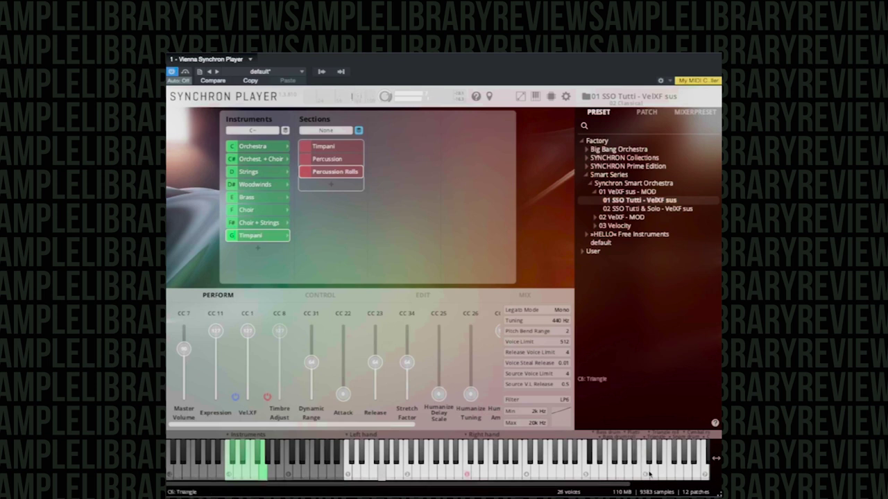
left_click(650, 460)
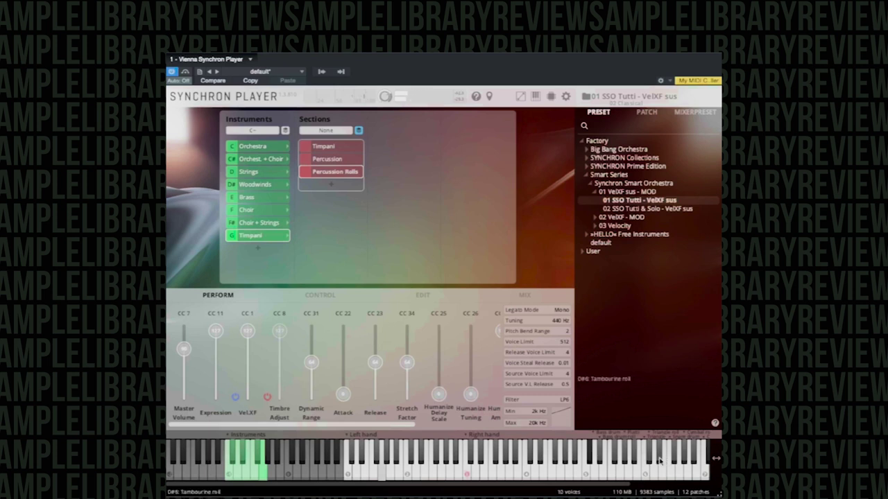
Play the higher percussion notes on the virtual keyboard, including Suspended cymbal, Snare drum and Concert tom 1
left_click(659, 460)
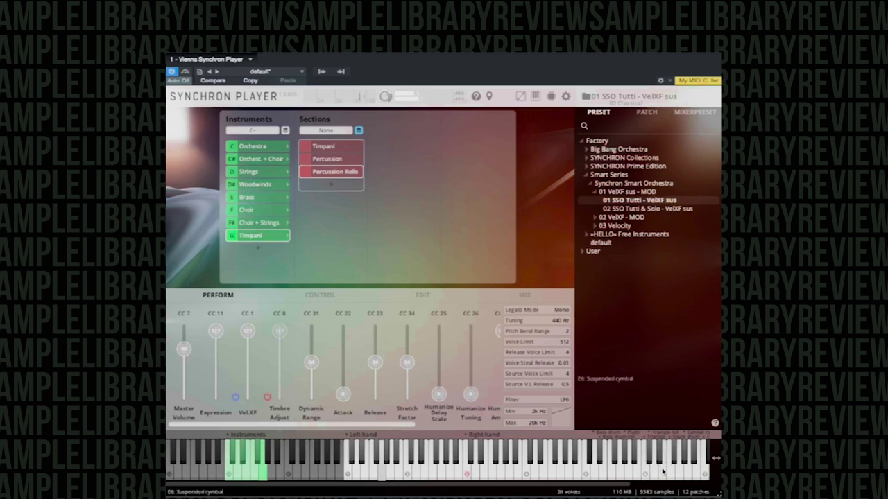
left_click(659, 461)
left_click(659, 461)
left_click(659, 460)
left_click(671, 470)
left_click(681, 472)
left_click(685, 459)
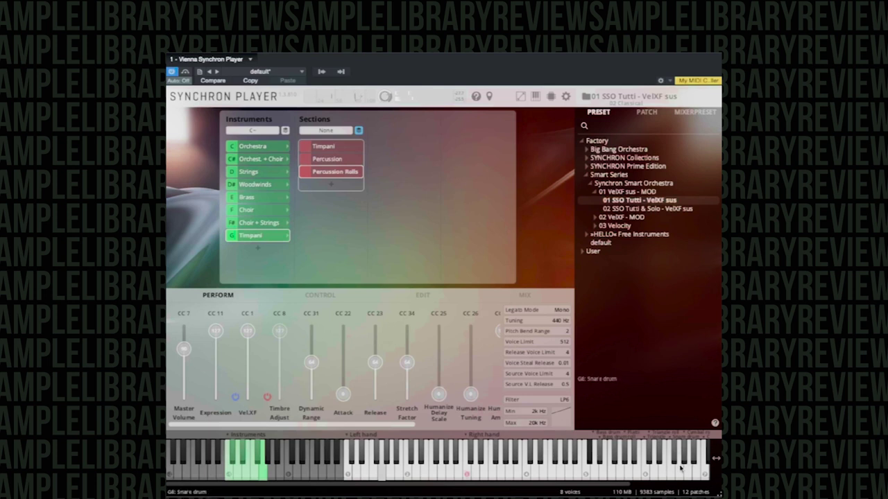
left_click(685, 459)
left_click(688, 473)
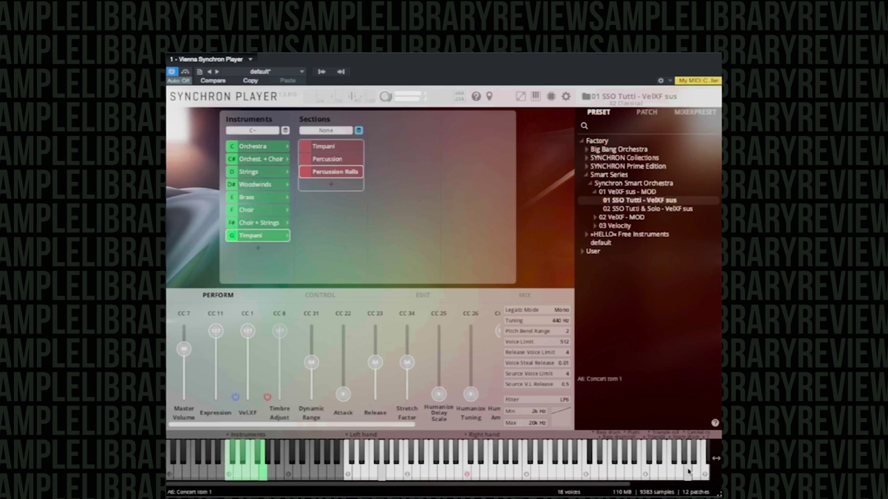
Play the Cymbal roll note on G#6 repeatedly to audition it
left_click(685, 459)
left_click(685, 460)
left_click(686, 459)
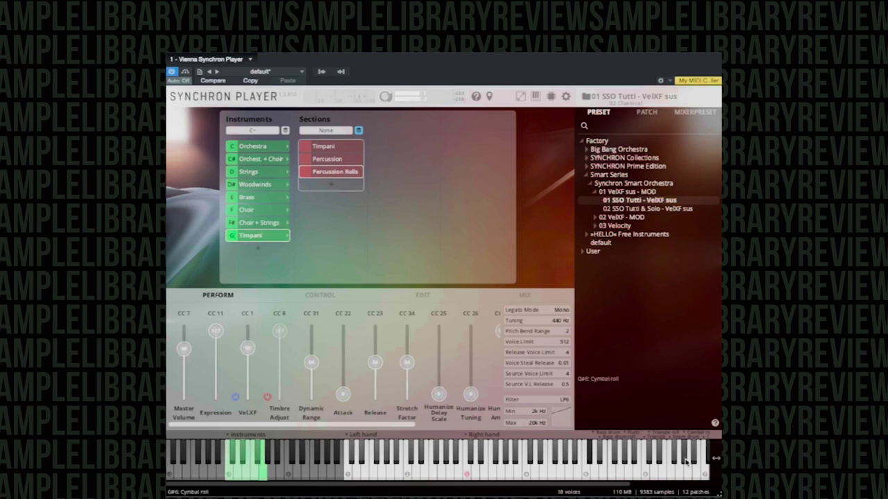
left_click(687, 461)
left_click(686, 459)
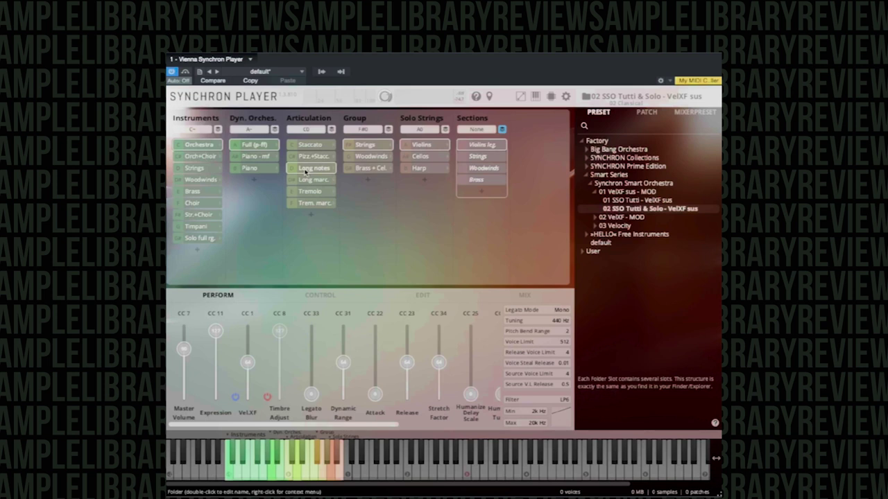
In preset 02 SSO Tutti & Solo - VelXF sus, set the orchestra dynamics to Piano and raise Vel.XF to 127
left_click(250, 168)
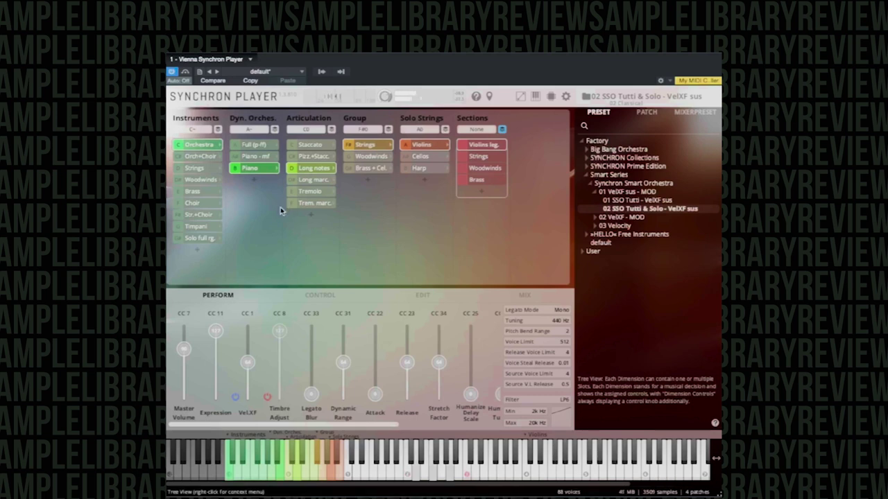
left_click_drag(248, 362, 255, 339)
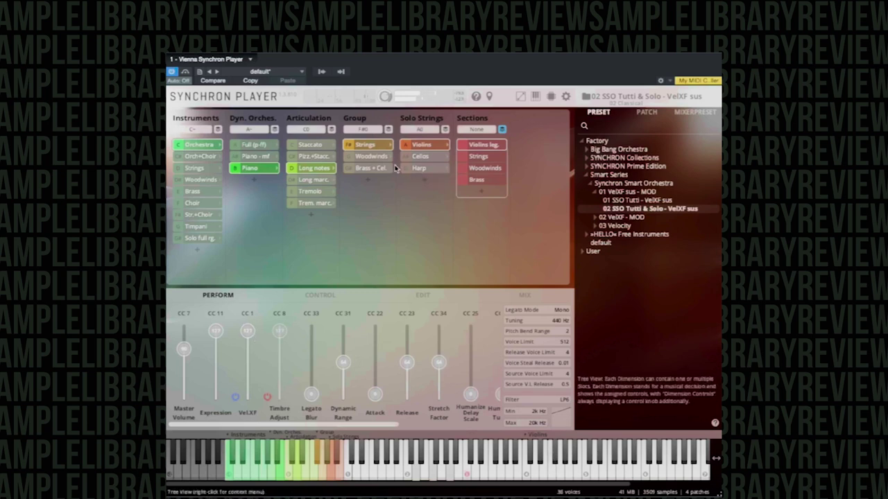
Switch to the Woodwinds solo group and audition the Flute, Oboe and Clarinet legatos
left_click(375, 157)
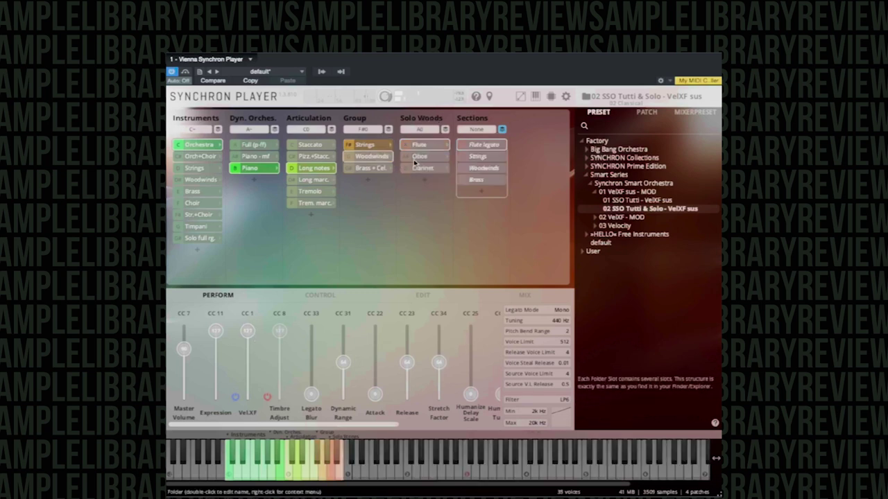
left_click(490, 145)
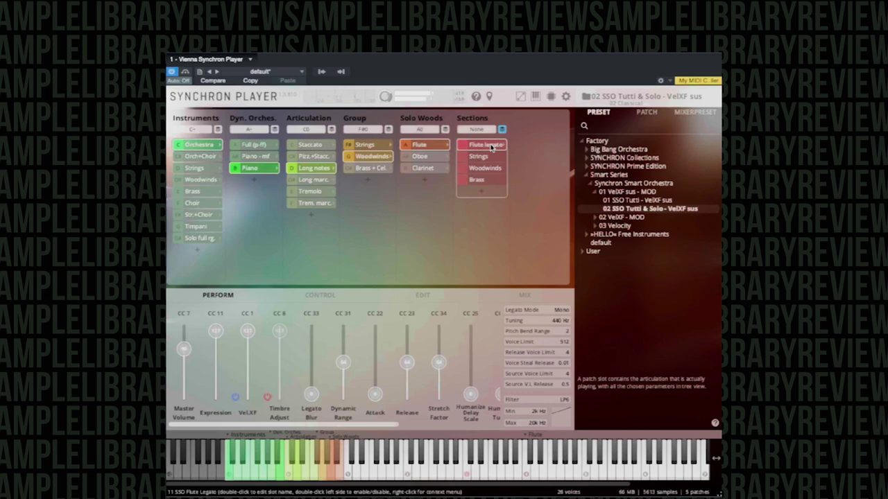
left_click(420, 156)
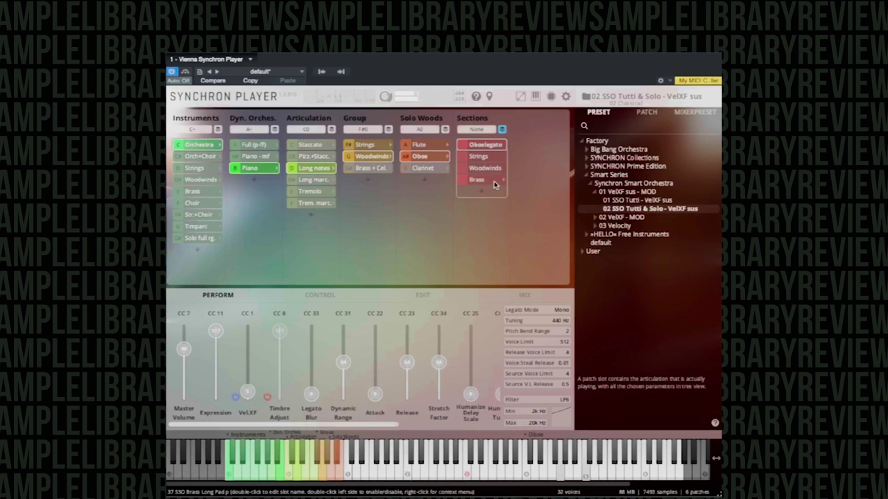
left_click(425, 169)
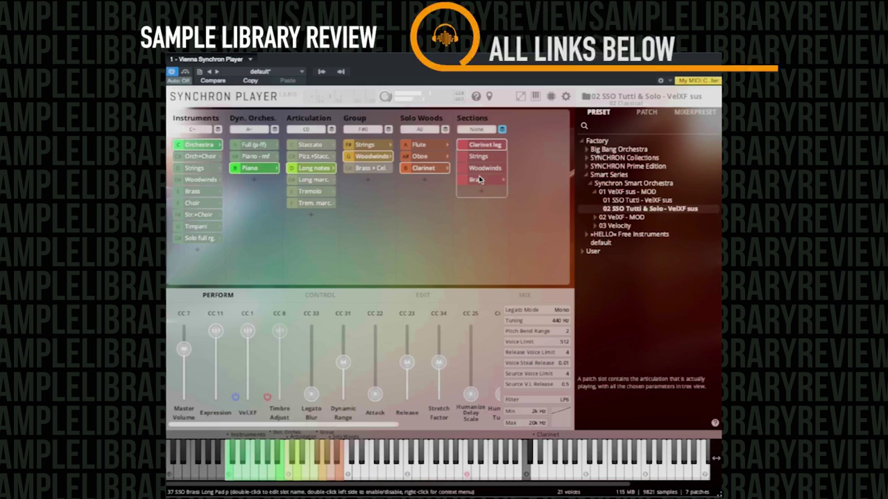
Set the orchestra dynamics to Piano - mf and audition the Violins in the Strings solo group
left_click(254, 156)
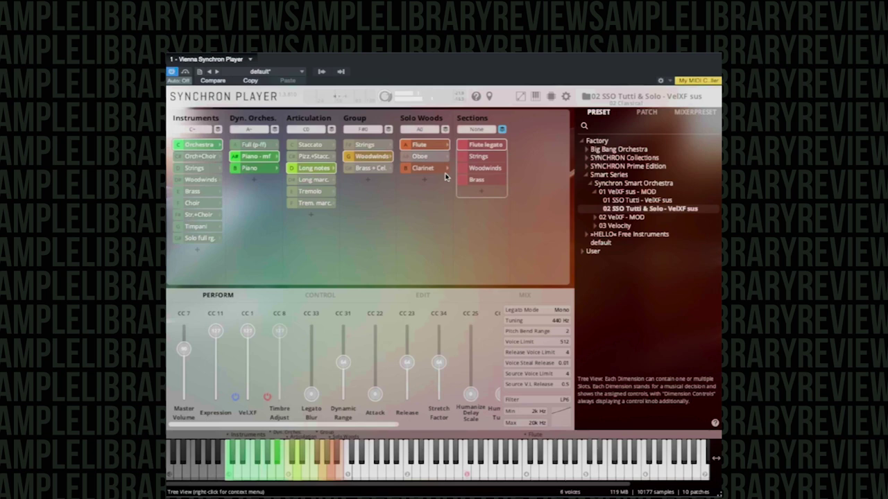
left_click(383, 146)
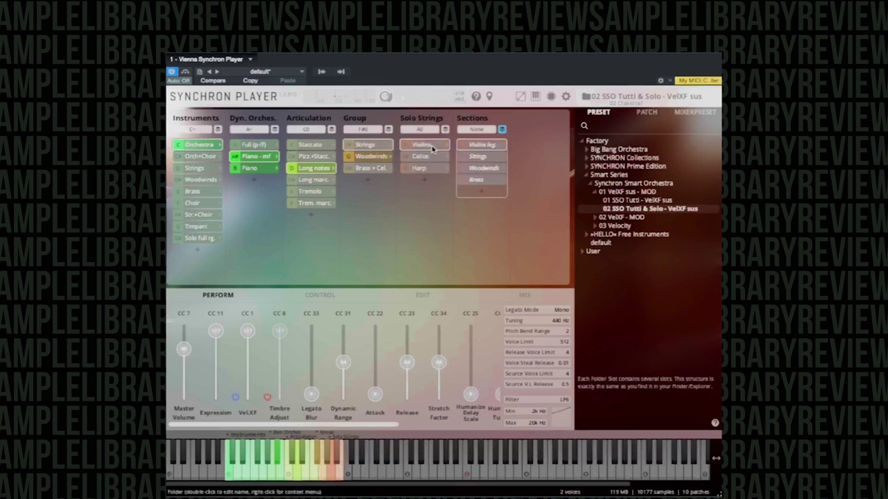
left_click(427, 147)
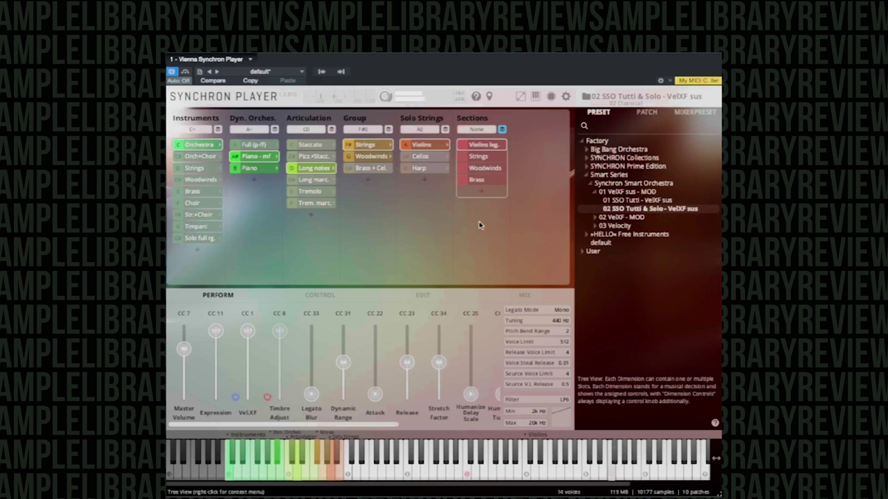
left_click_drag(357, 426, 258, 424)
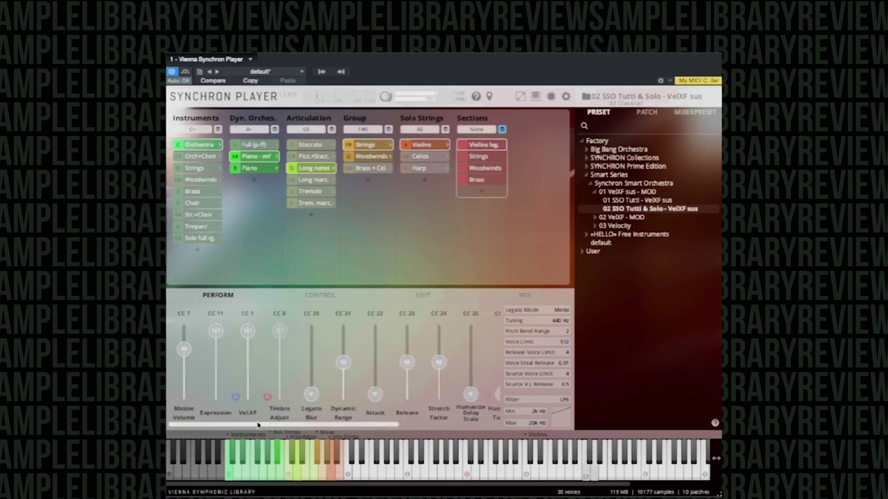
Audition the Cellos and Harp in the Solo Strings choices
left_click(428, 160)
left_click(419, 160)
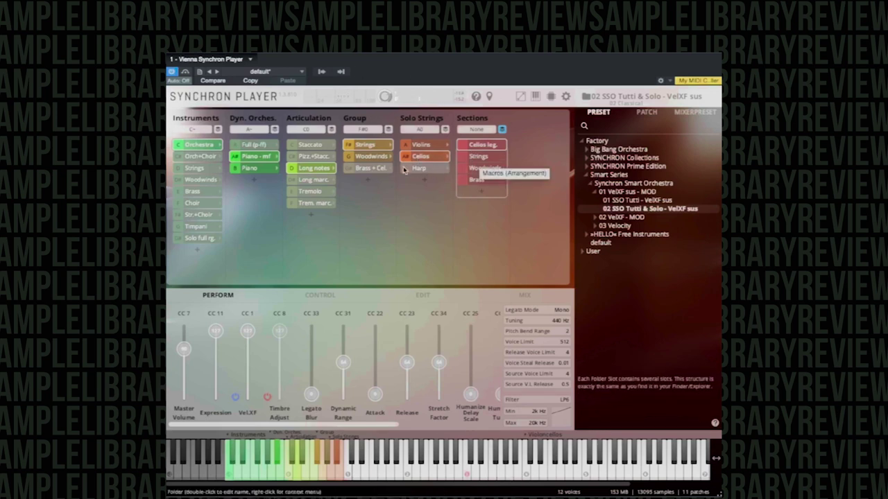
left_click(426, 169)
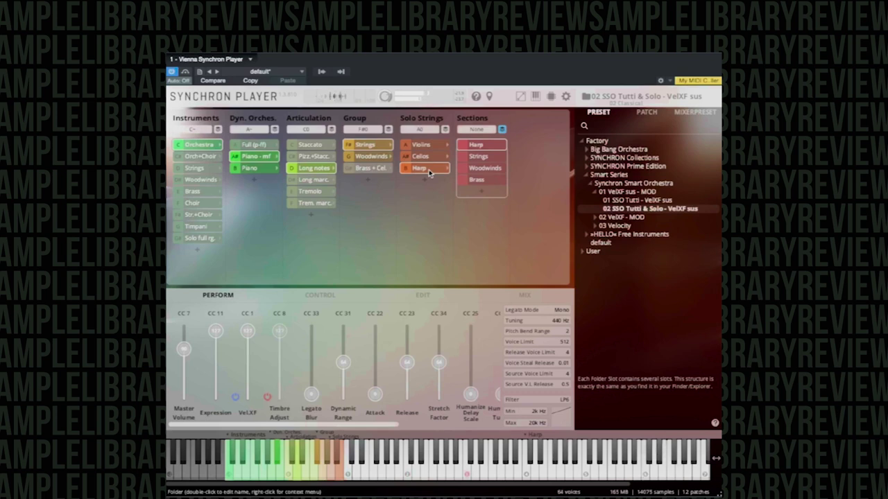
Audition the Trumpet and Horn solos of the Brass + Cel. group at Full (p-ff), and set the orchestra dynamics to Piano - mf
left_click(262, 146)
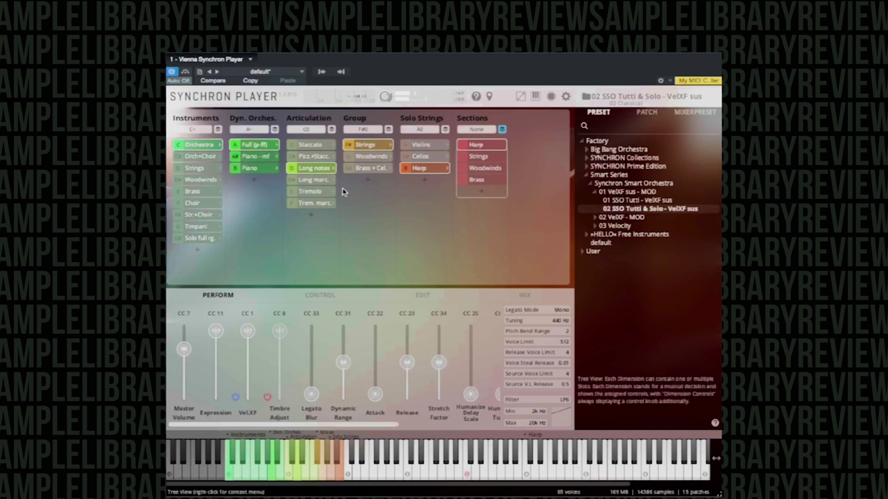
left_click(375, 168)
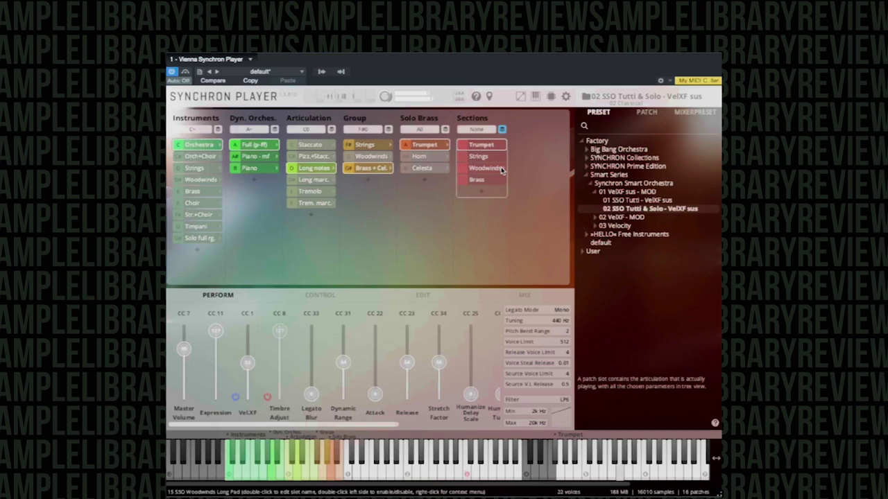
left_click(420, 157)
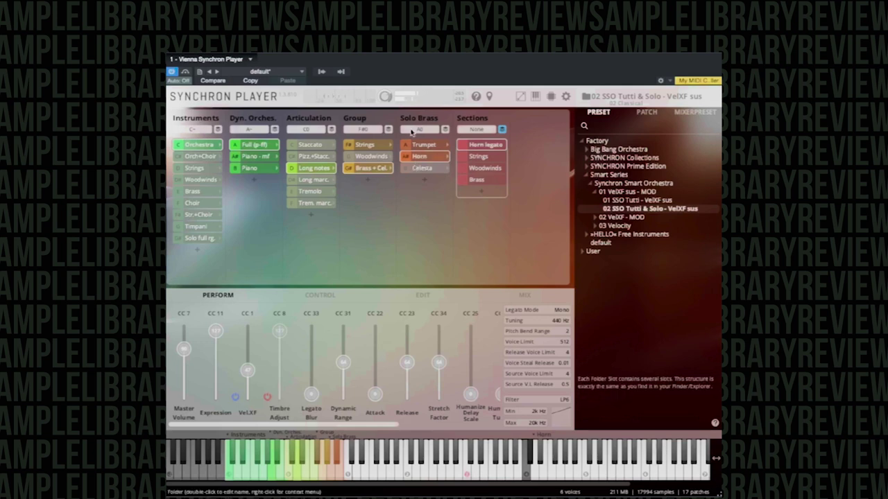
left_click(245, 159)
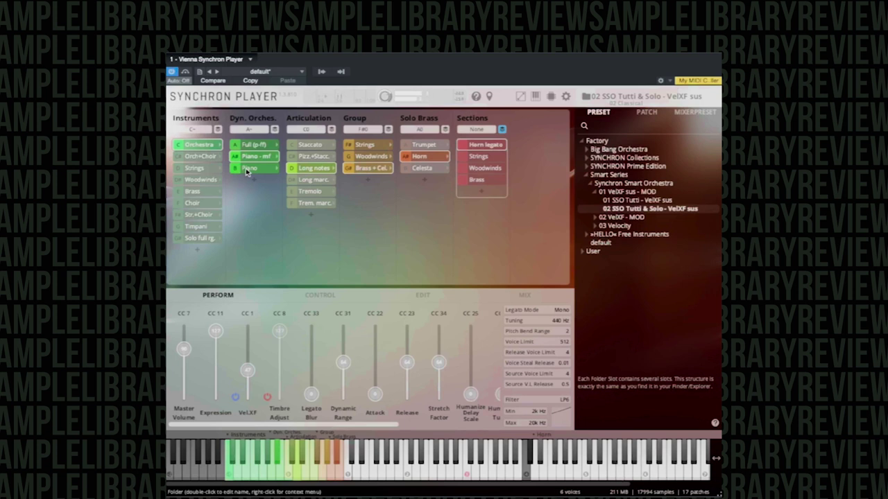
Switch the instruments to Choir and audition it with the Celesta solo at Piano dynamics
left_click(210, 205)
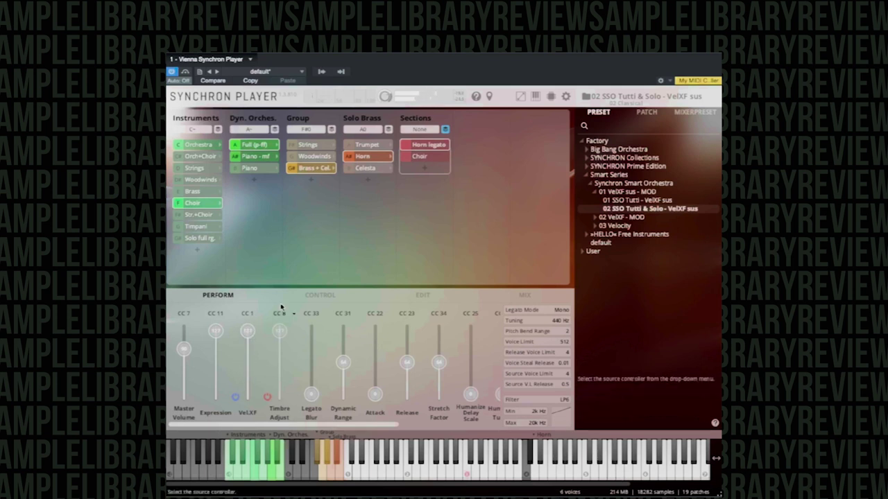
left_click(376, 170)
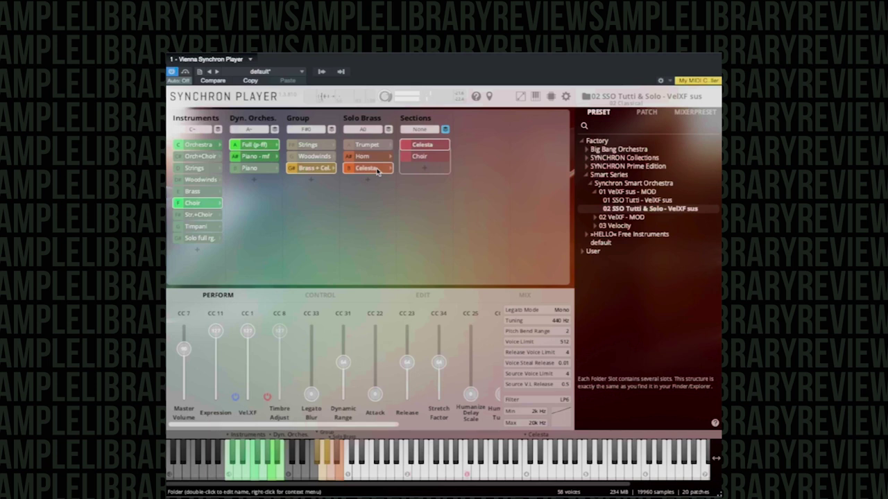
left_click(259, 171)
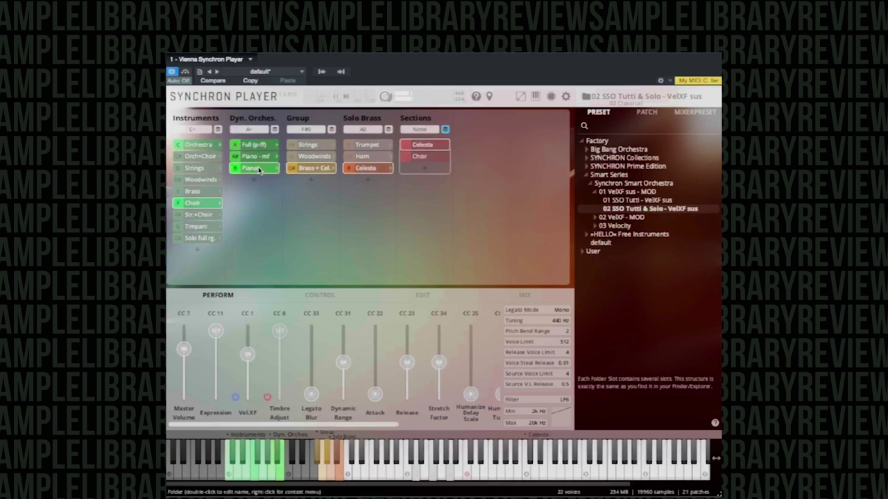
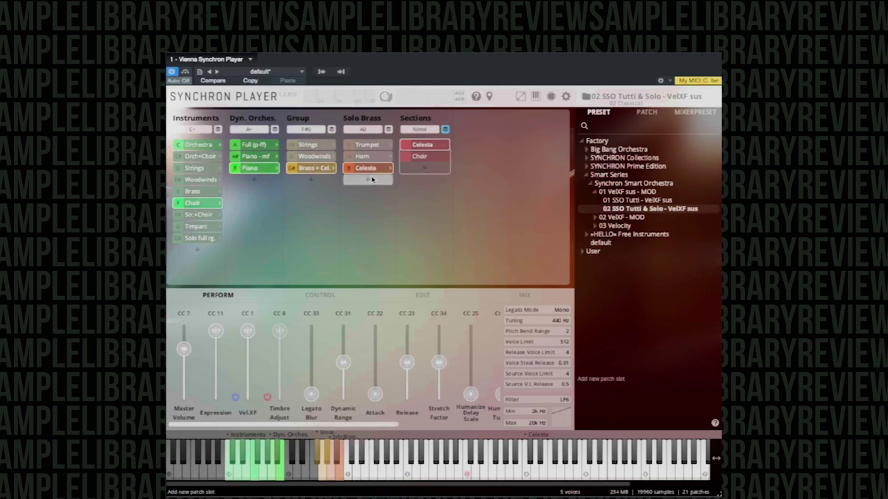
Switch the instruments to Woodwinds with Piano - mf dynamics and audition them with the Horn and Trumpet solos
left_click(201, 180)
left_click(264, 159)
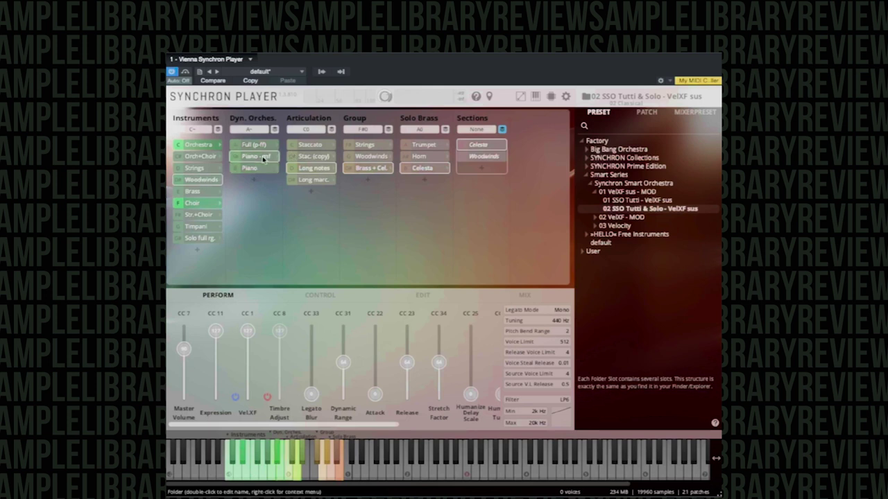
left_click(423, 157)
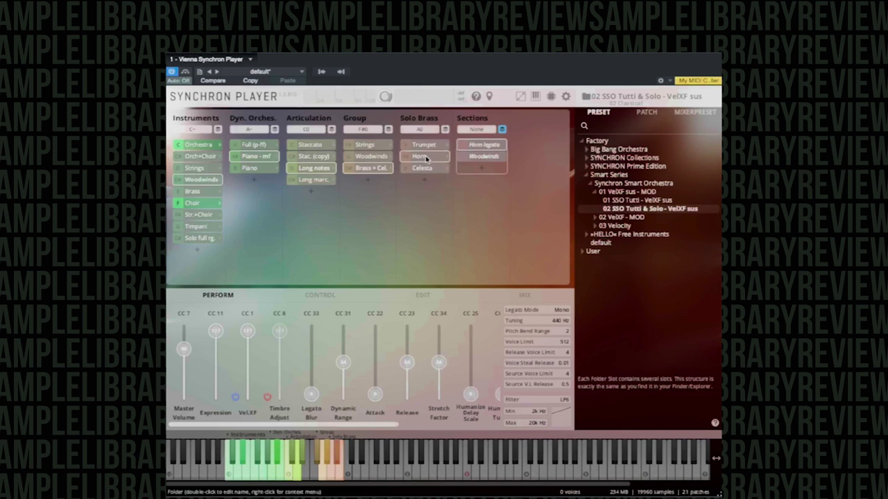
left_click(425, 145)
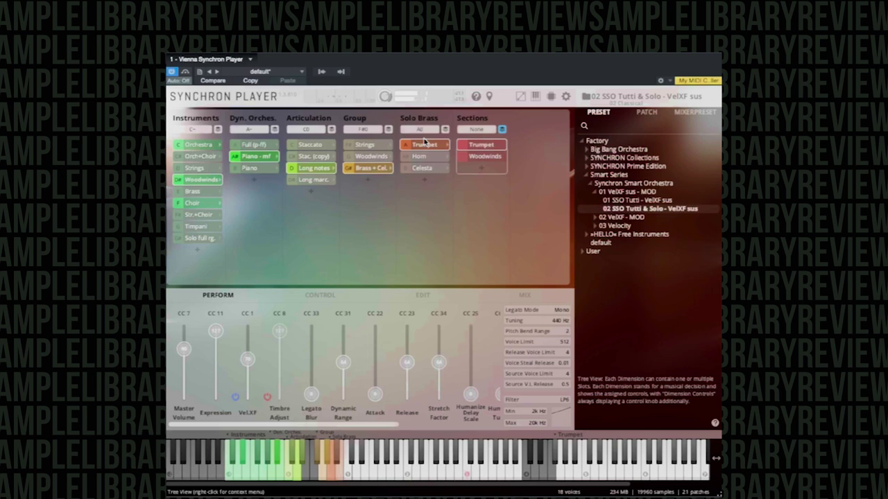
Switch the instruments to Strings with Full (p-ff) dynamics and audition them with the Horn and Celesta solos
left_click(200, 168)
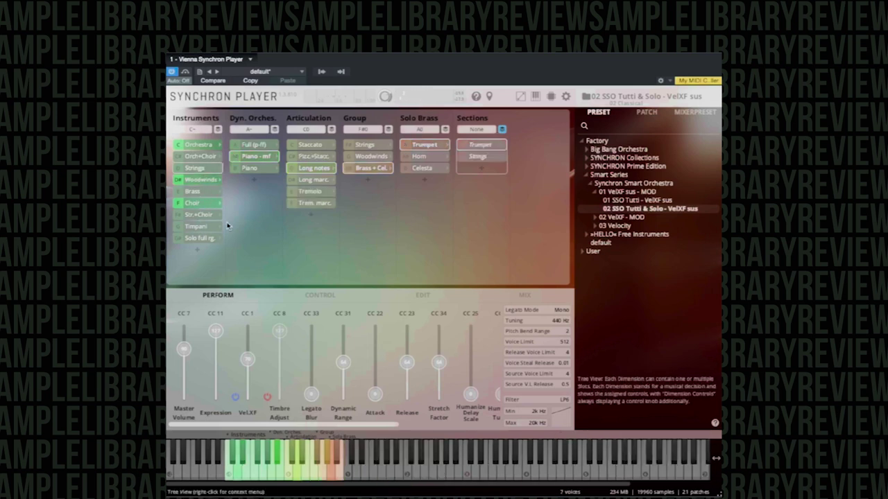
left_click(265, 145)
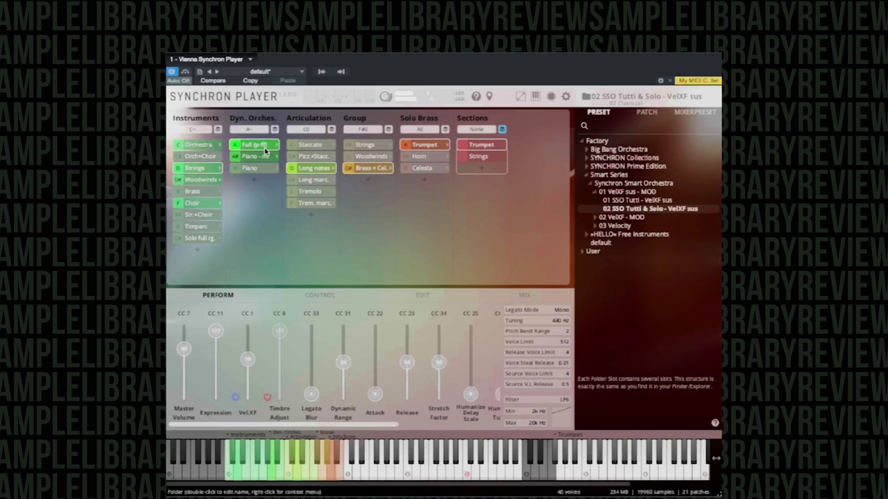
left_click(437, 157)
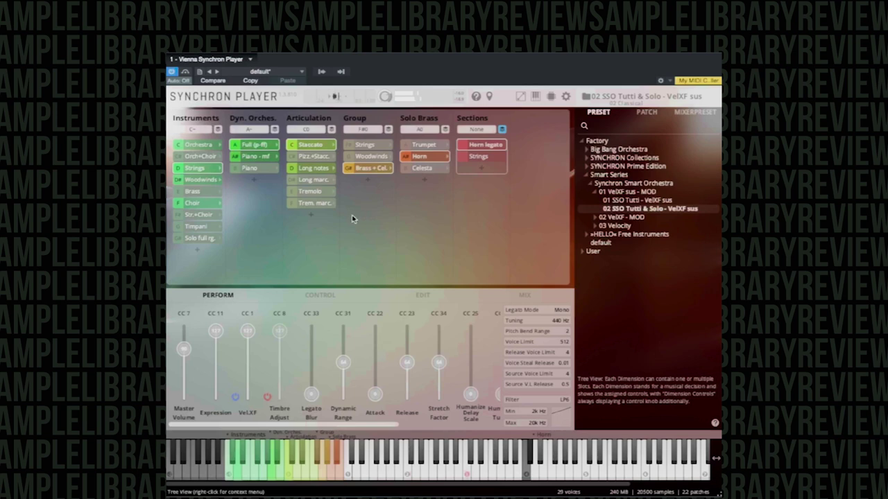
left_click(442, 170)
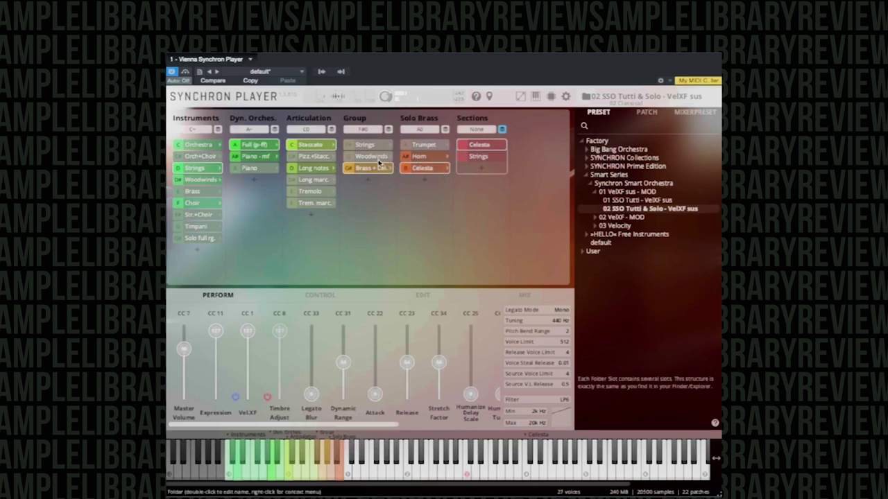
Switch the solo group to Woodwinds and audition the Flute legato over the strings with a reduced Vel.XF
left_click(377, 158)
left_click(423, 146)
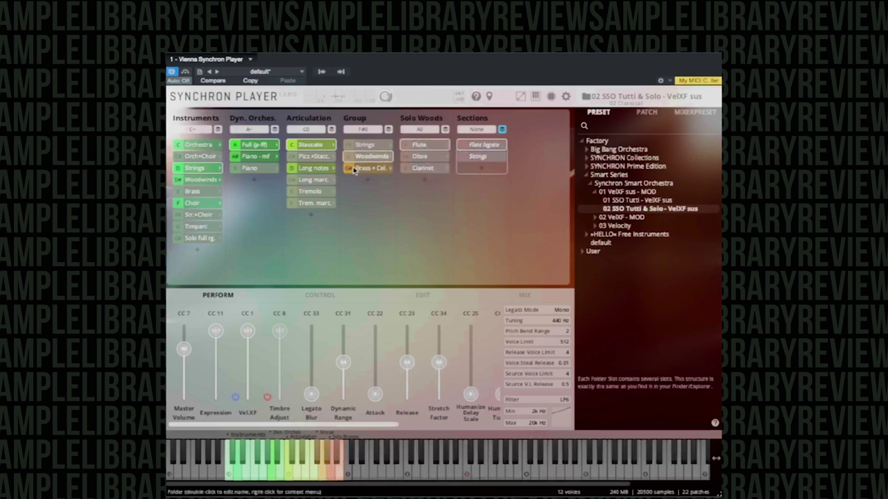
left_click_drag(247, 331, 249, 353)
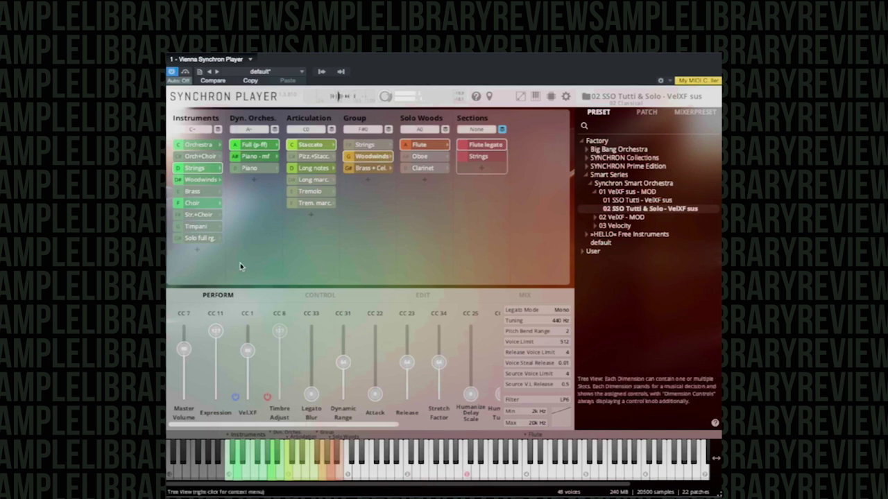
Switch the instruments to the full-range solo instruments and audition the Harp and Cellos in the Strings group
left_click(204, 240)
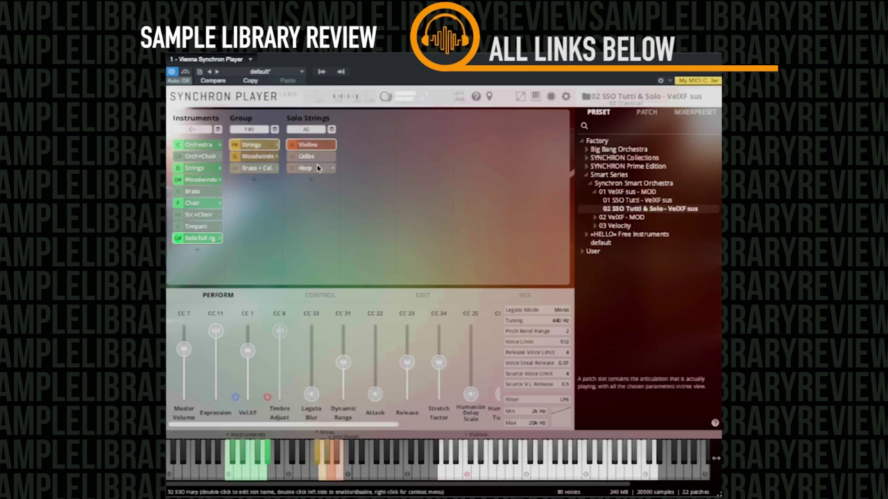
left_click(311, 169)
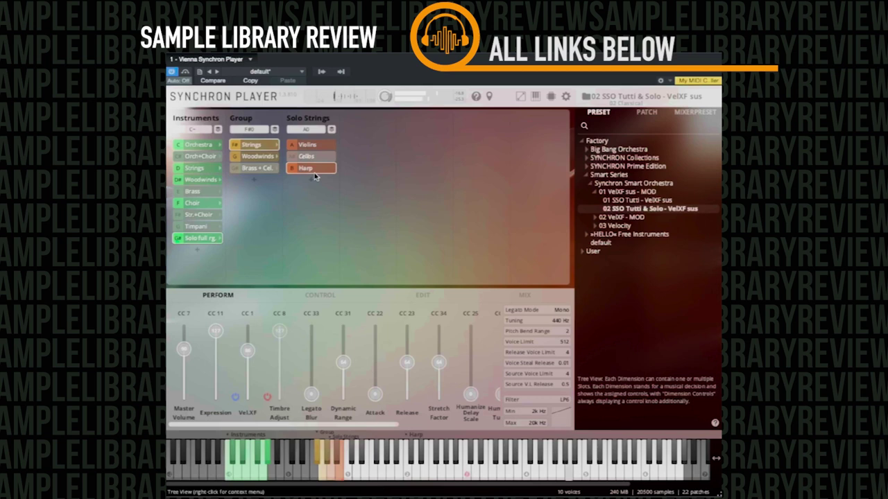
left_click(312, 159)
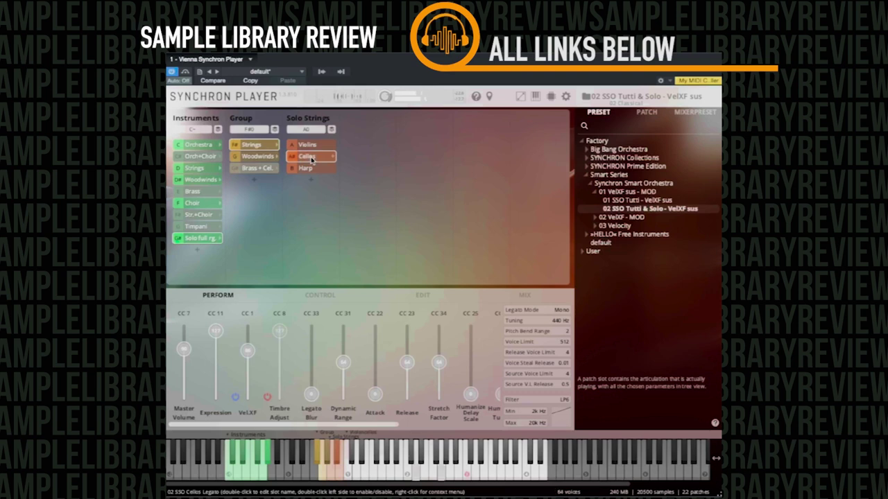
Switch the full-range solo instruments to the Woodwinds group and audition the Oboe and Clarinet
left_click(262, 169)
left_click(265, 159)
left_click(317, 159)
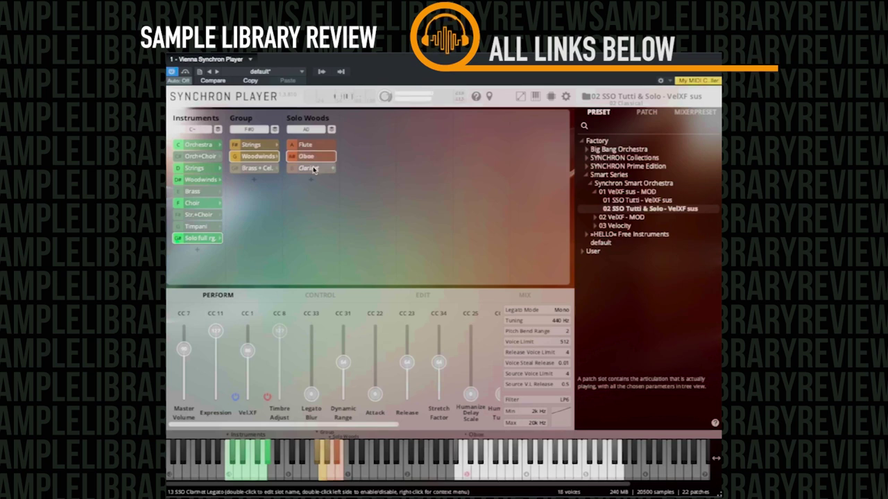
left_click(313, 169)
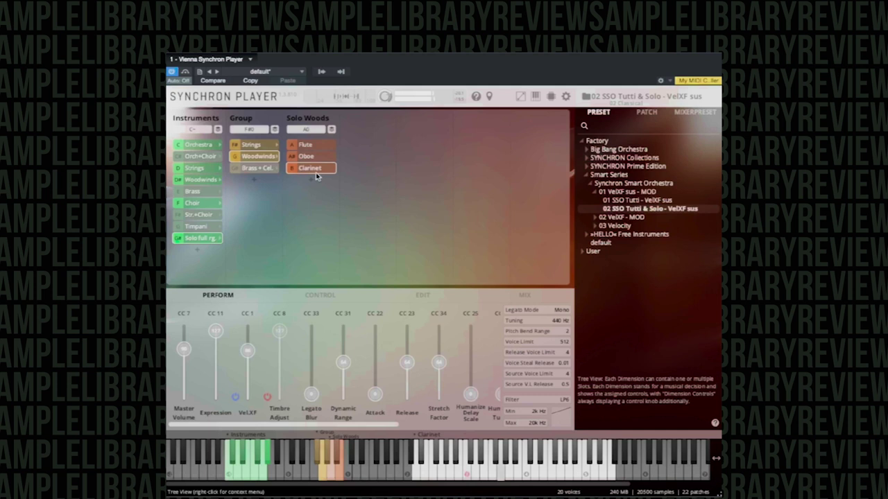
Switch to the Brass + Cel. group and audition the full-range Trumpet, Horn and Celesta solos
left_click(257, 168)
left_click(309, 144)
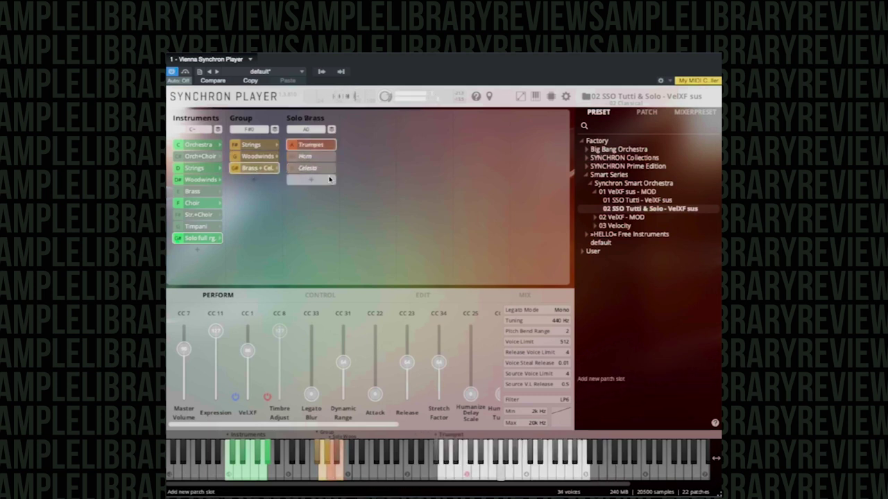
left_click(306, 156)
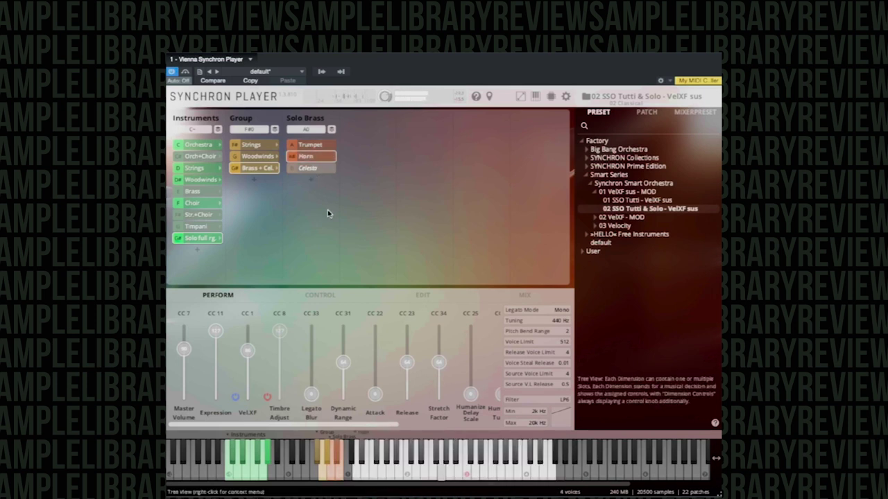
left_click(310, 168)
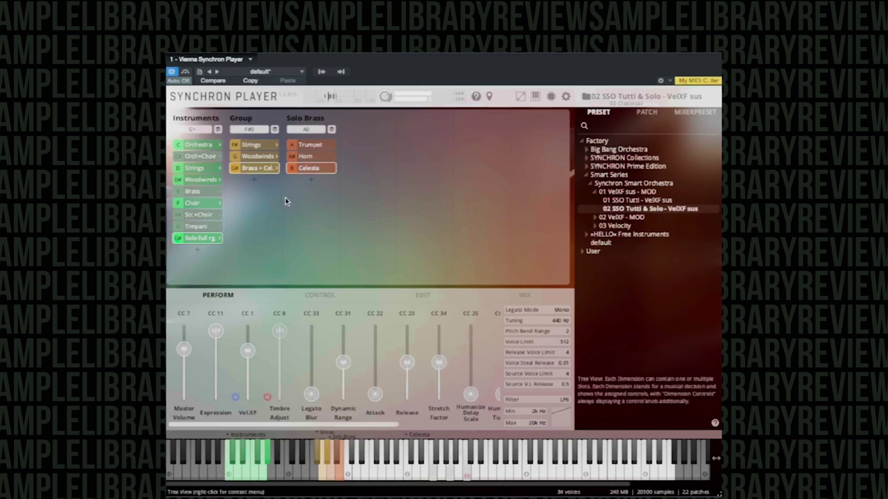
Show the mixer, pick a mixer preset and view the remaining channels through to the Reverb channel
left_click(525, 295)
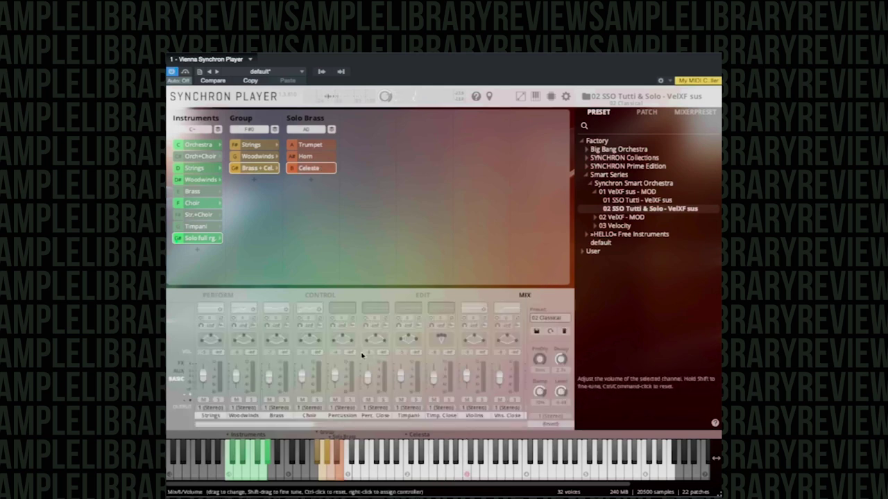
left_click(568, 319)
left_click(559, 329)
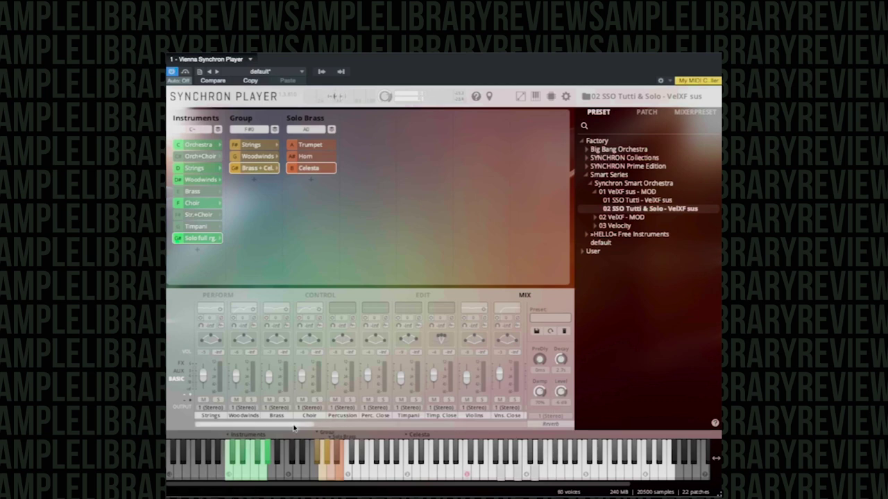
scroll(294, 428, "right", 5)
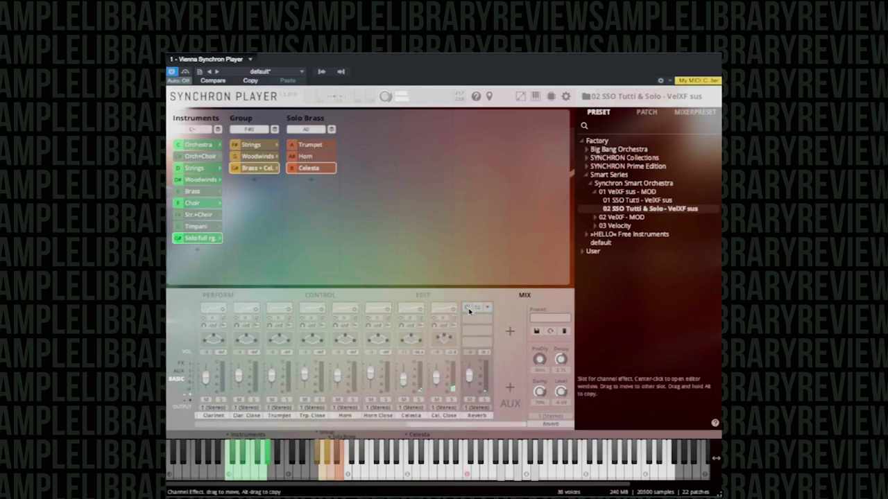
Switch the instruments to Strings with the Trumpet solo and toggle the PlatVerb effect on the Reverb channel
left_click(200, 169)
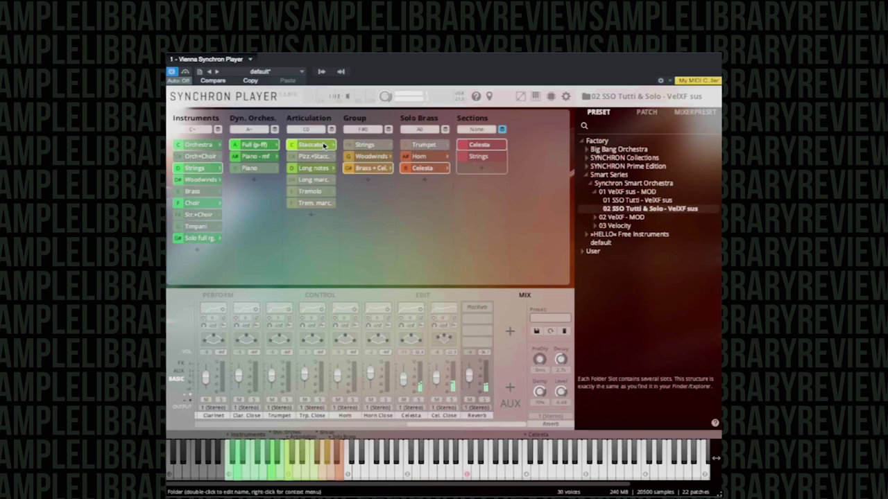
left_click(421, 146)
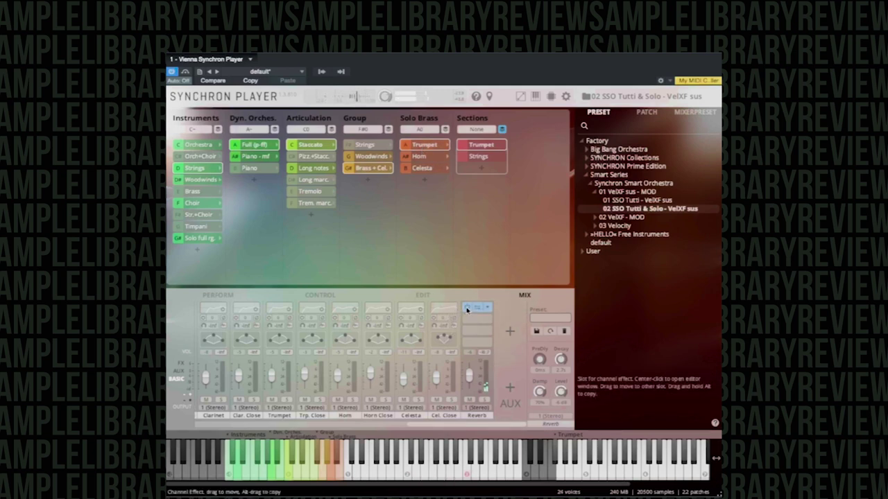
left_click(466, 309)
Try several other mixer presets to compare their sound on the Trumpet and Strings combination
left_click(549, 319)
left_click(570, 358)
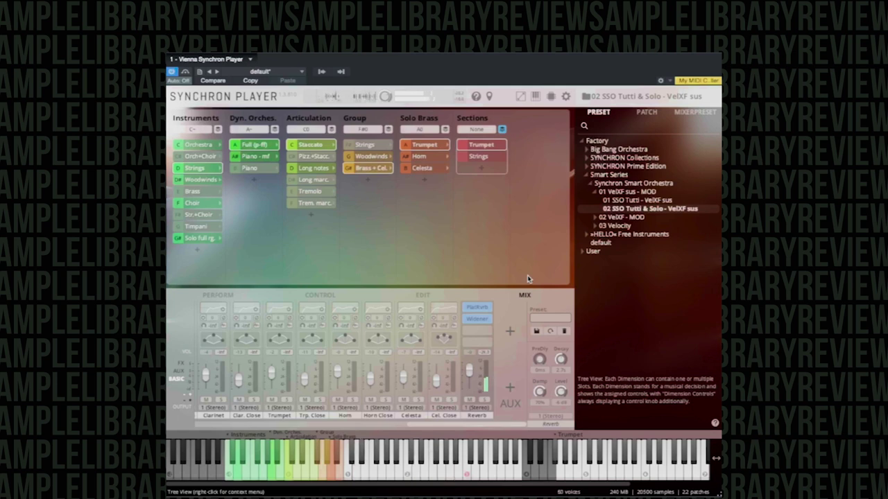
left_click(568, 318)
left_click(567, 342)
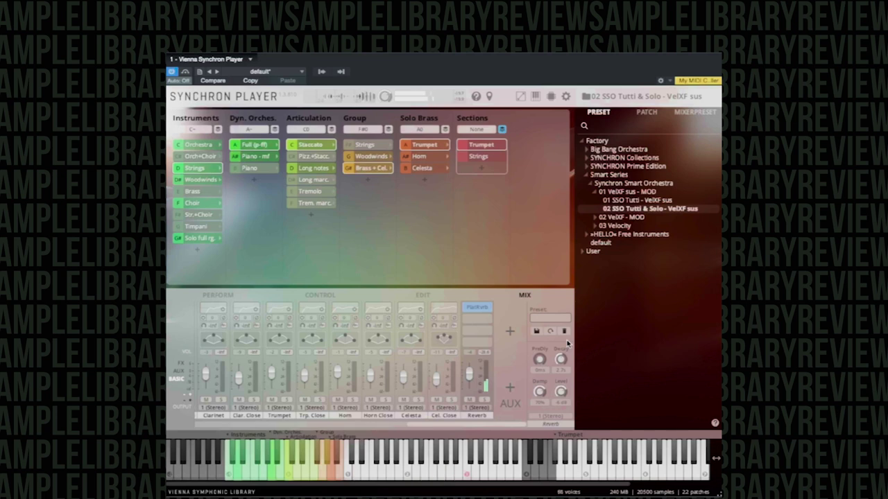
left_click(564, 331)
left_click(564, 331)
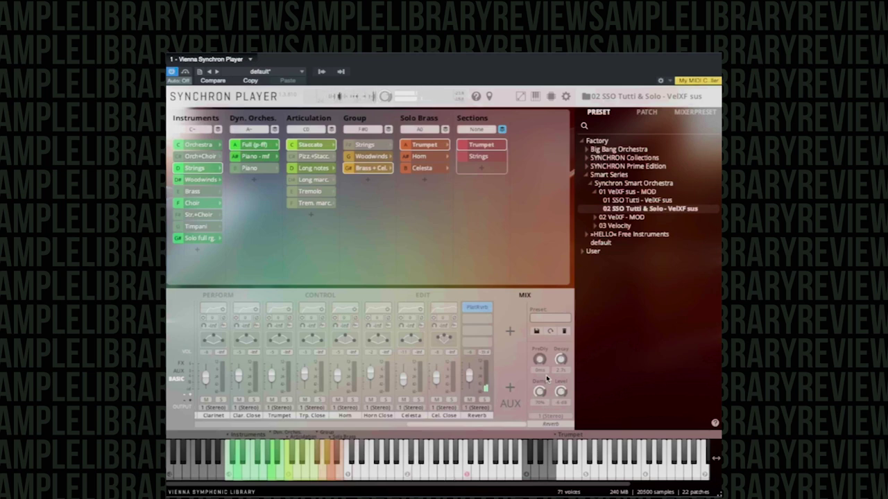
Switch the instruments to Orchestra and on to Orch+Choir, selecting the Horn solo followed by the Woodwinds group
mouse_move(470, 312)
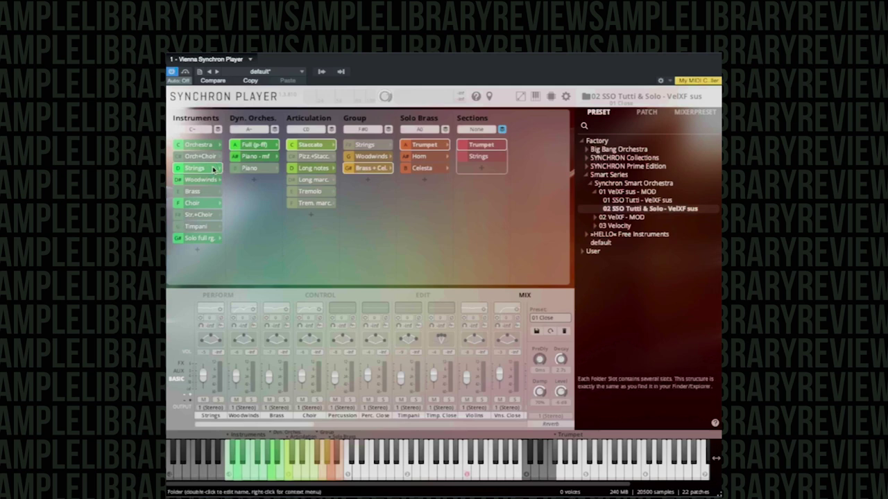
left_click(201, 146)
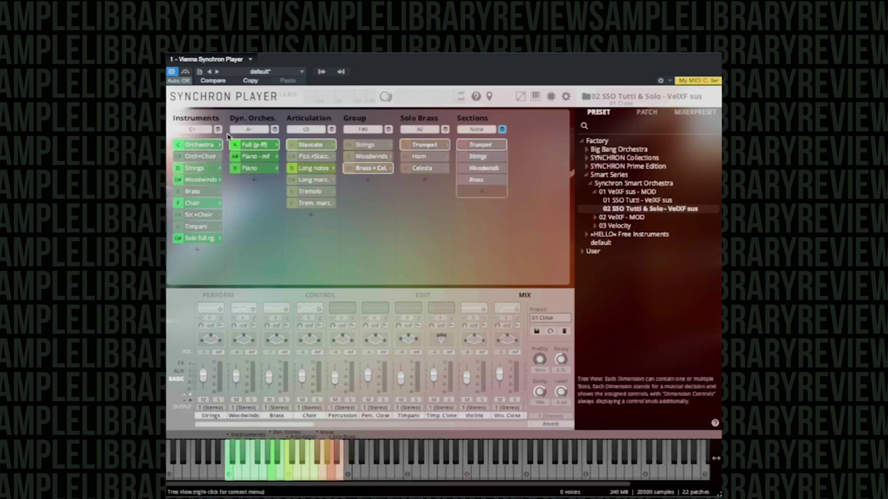
left_click(200, 157)
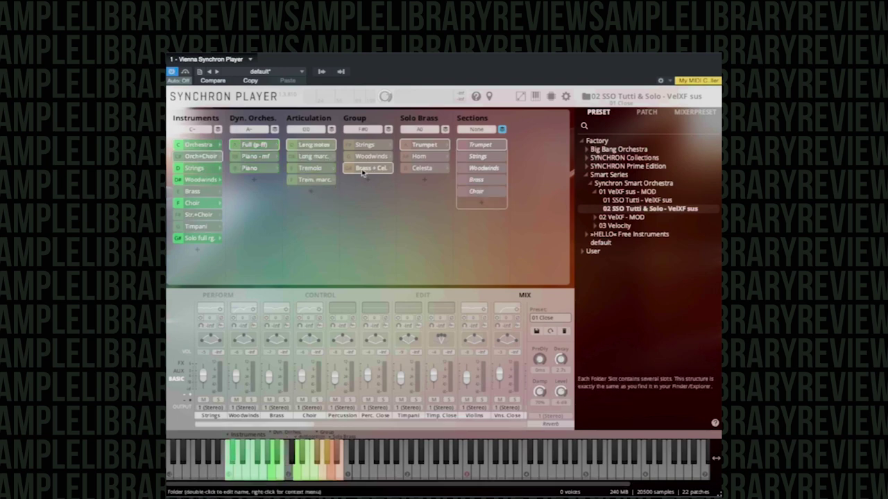
left_click(424, 157)
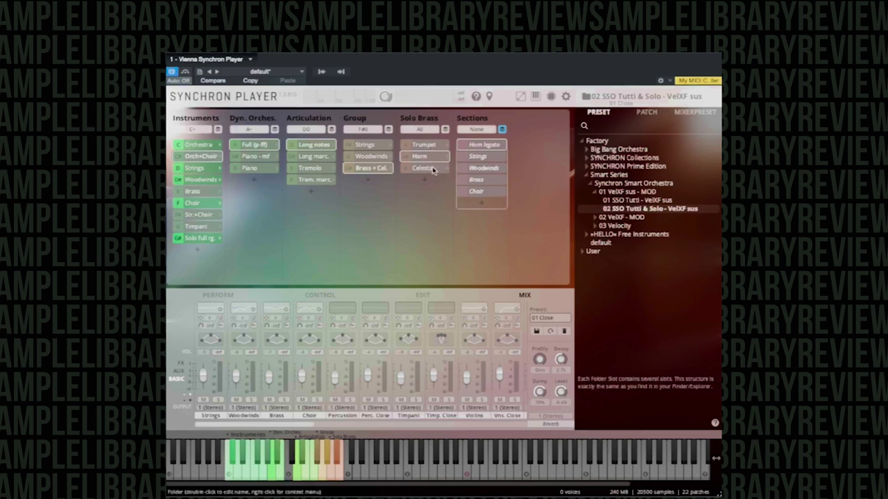
left_click(371, 158)
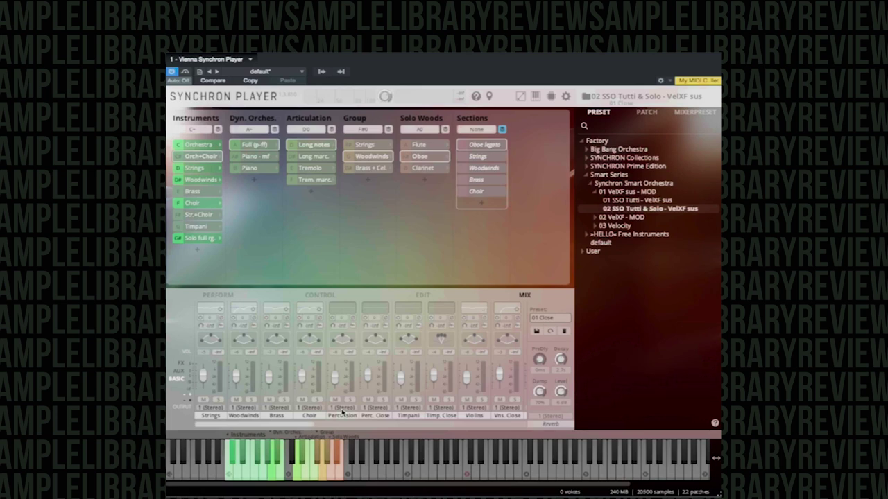
View the available mixer presets, keeping 01 Close, and examine the mixer channels through to Reverb and back to Strings
left_click(566, 318)
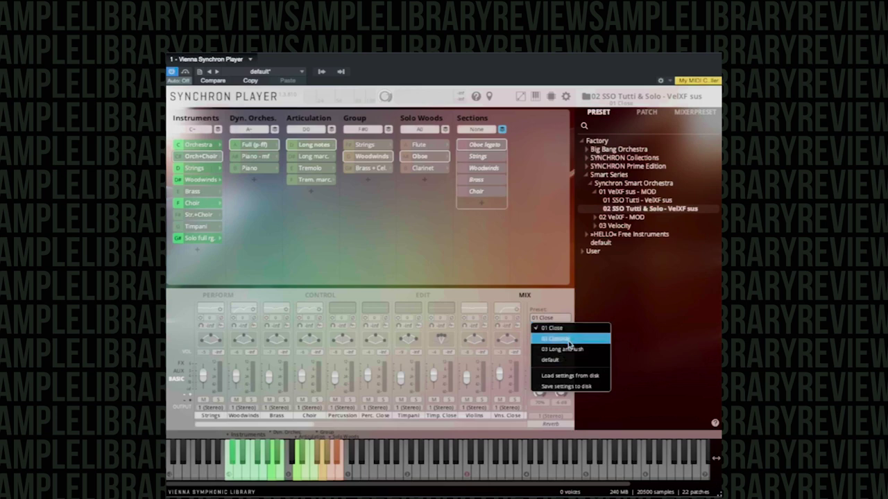
left_click(521, 273)
left_click_drag(254, 424, 372, 420)
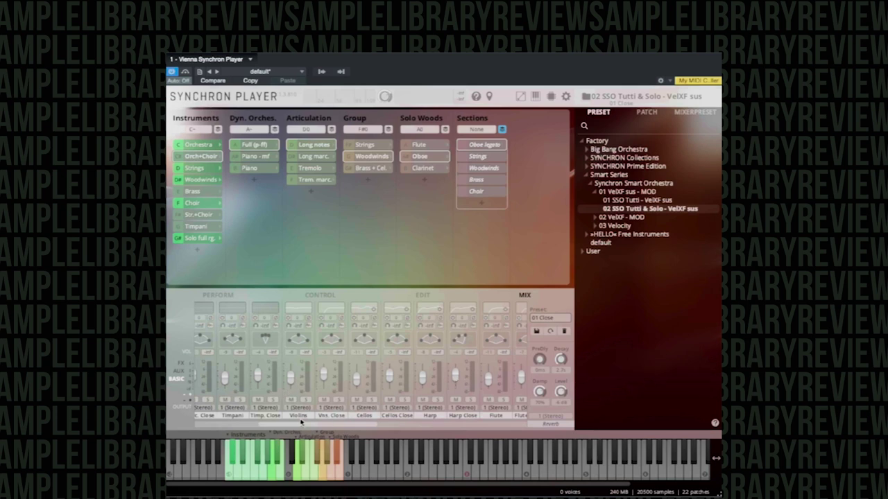
left_click_drag(330, 428, 492, 430)
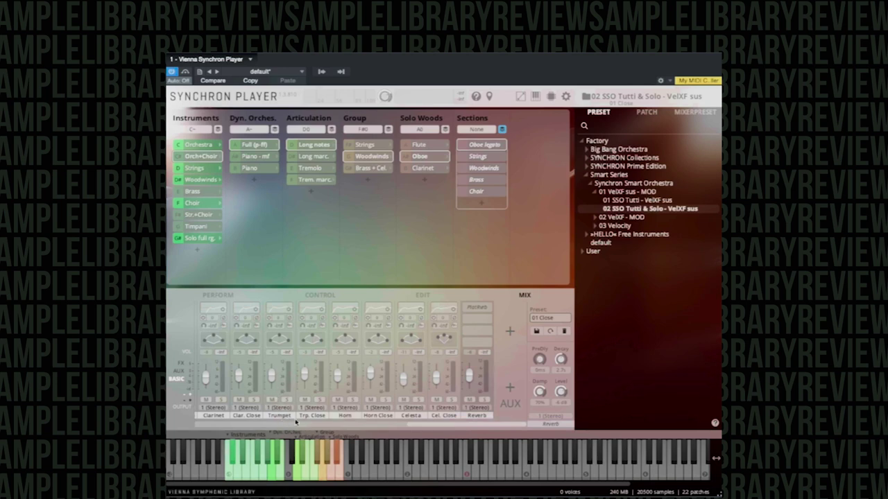
left_click_drag(428, 425, 236, 427)
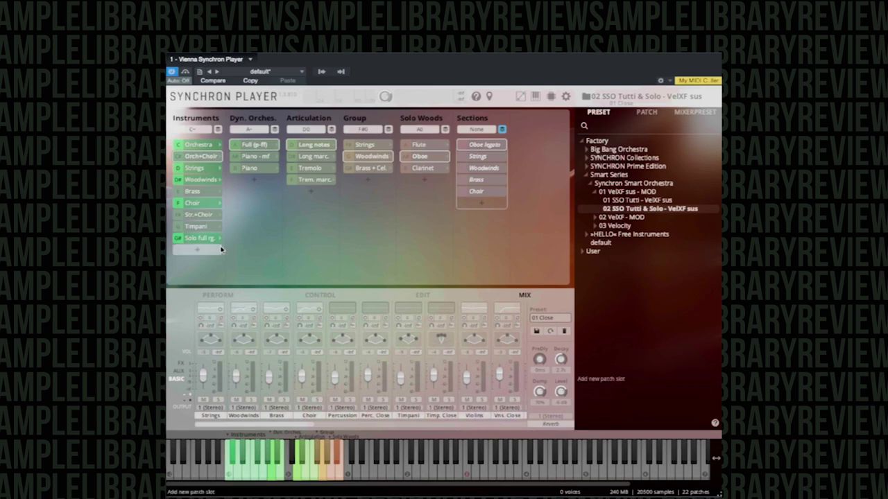